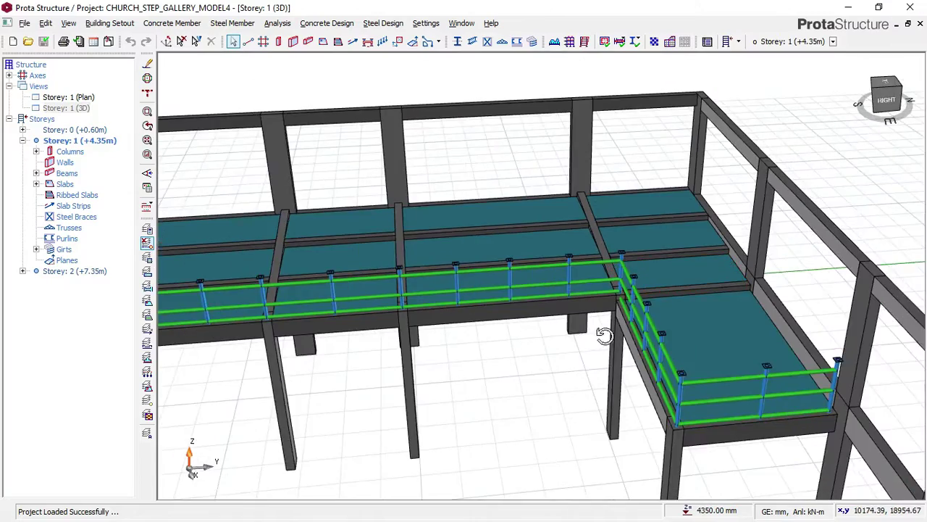
Step: Examine the steel handrail along the gallery edge and the stepped slabs behind it in the 3D model
{"action": "middle_click_drag", "start_coordinate": [606, 336], "coordinate": [632, 359]}
{"action": "scroll", "coordinate": [591, 312], "scroll_direction": "up", "scroll_amount": 2}
{"action": "scroll", "coordinate": [687, 364], "scroll_direction": "up", "scroll_amount": 2}
{"action": "middle_click_drag", "start_coordinate": [716, 353], "coordinate": [722, 378]}
{"action": "middle_click_drag", "start_coordinate": [783, 267], "coordinate": [793, 249]}
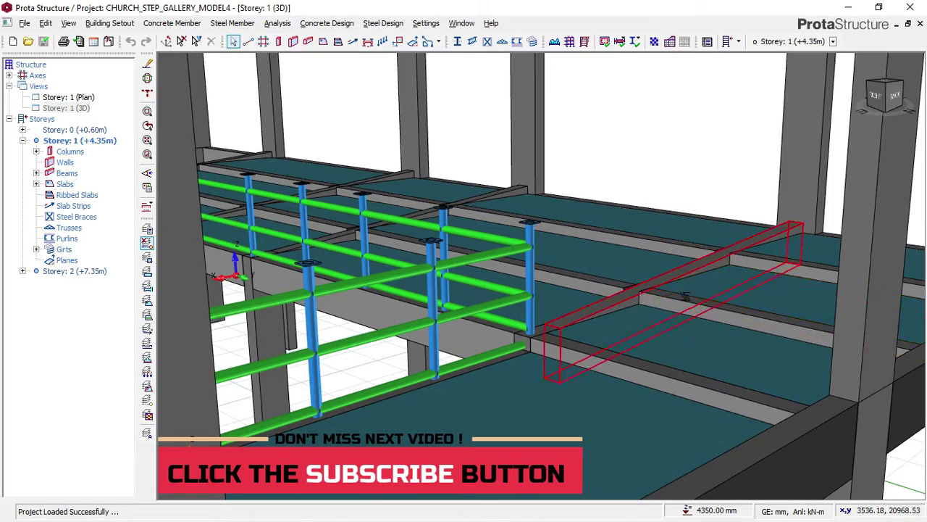
{"action": "middle_click_drag", "start_coordinate": [673, 299], "coordinate": [550, 275]}
{"action": "middle_click_drag", "start_coordinate": [646, 310], "coordinate": [516, 297]}
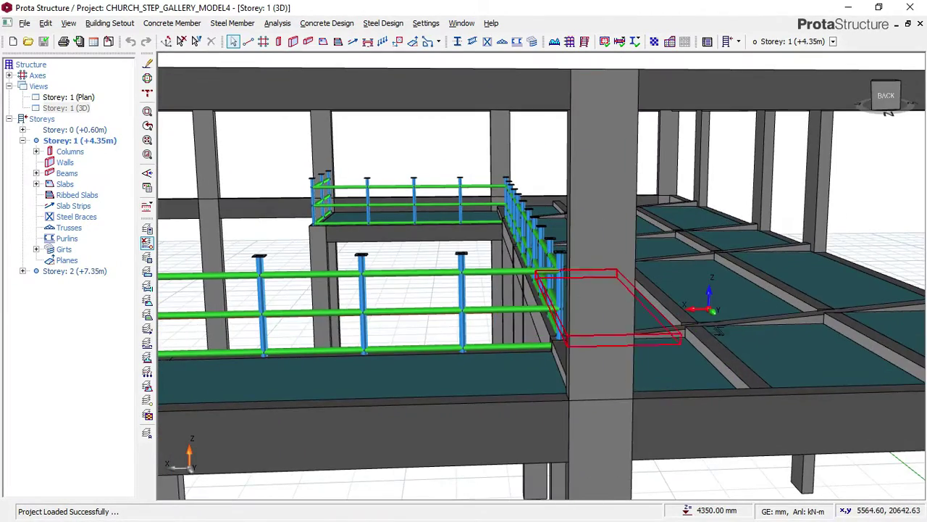
{"action": "middle_click_drag", "start_coordinate": [676, 331], "coordinate": [542, 275]}
{"action": "middle_click_drag", "start_coordinate": [681, 317], "coordinate": [696, 319]}
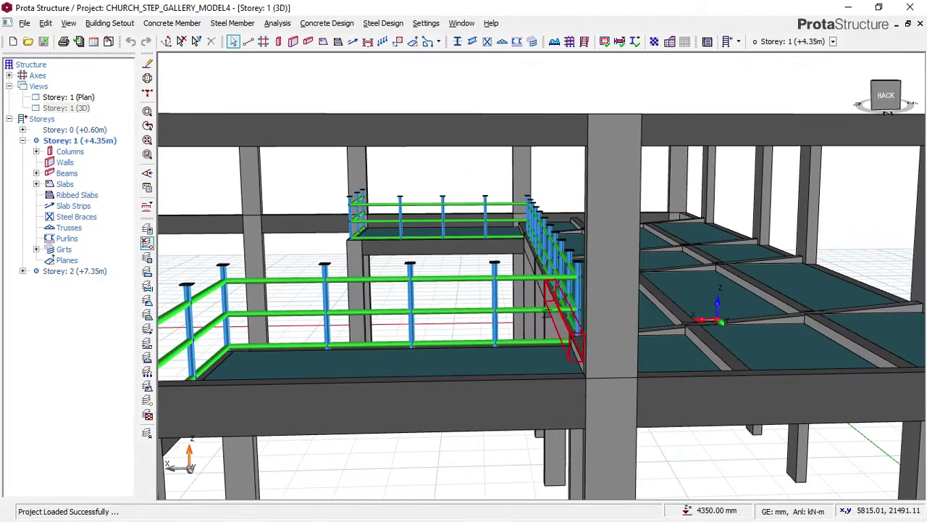
{"action": "mouse_move", "coordinate": [545, 312]}
{"action": "middle_mouse_down"}
{"action": "mouse_move", "coordinate": [573, 311]}
{"action": "mouse_move", "coordinate": [606, 328]}
{"action": "mouse_move", "coordinate": [729, 331]}
{"action": "mouse_move", "coordinate": [618, 302]}
{"action": "middle_mouse_up"}
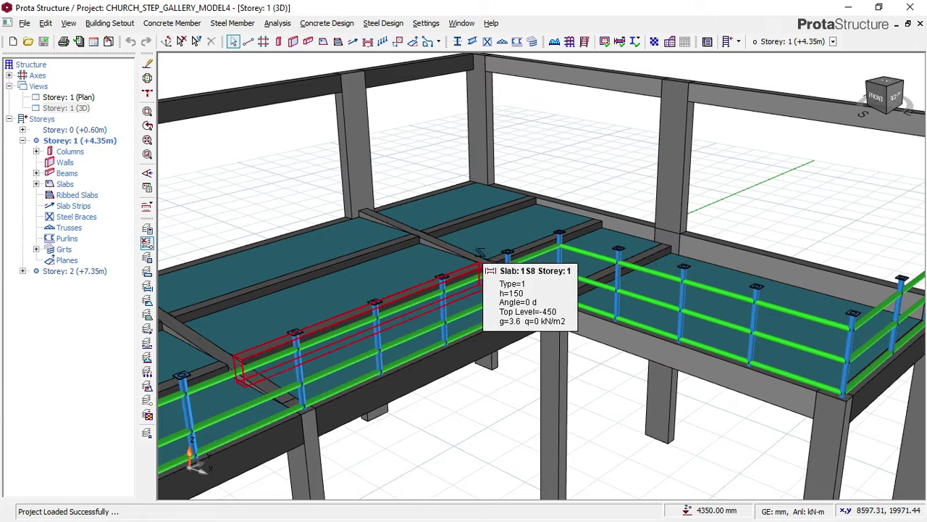
Step: Inspect the gallery's inner corner up close, checking how the railing posts, pipe rails, stepped slabs and beams meet
{"action": "scroll", "coordinate": [462, 217], "scroll_direction": "up", "scroll_amount": 1}
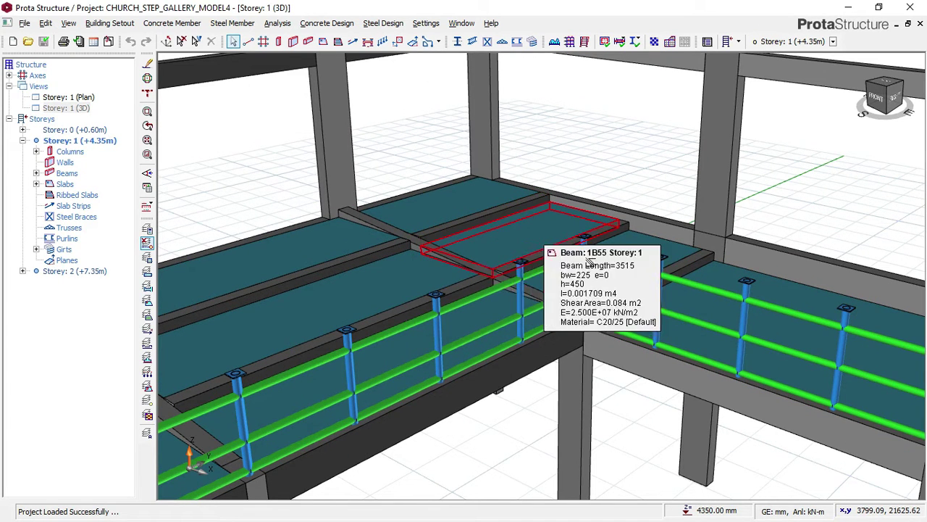
{"action": "middle_click_drag", "start_coordinate": [505, 274], "coordinate": [563, 267]}
{"action": "scroll", "coordinate": [401, 297], "scroll_direction": "up", "scroll_amount": 2}
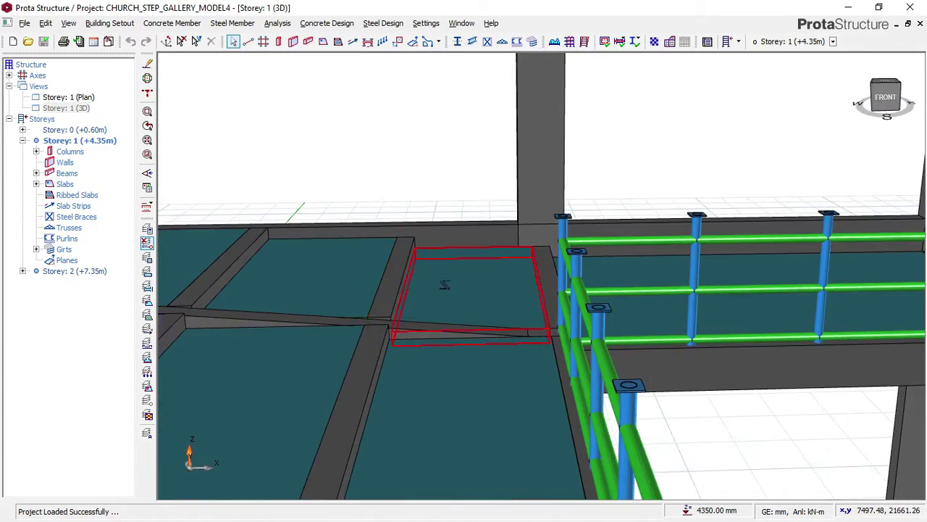
{"action": "middle_click_drag", "start_coordinate": [530, 301], "coordinate": [558, 310]}
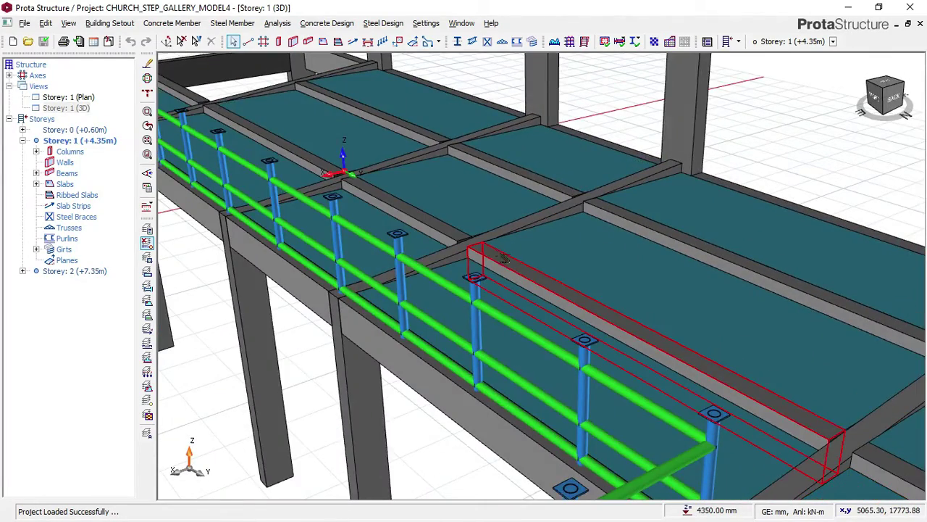
{"action": "scroll", "coordinate": [536, 245], "scroll_direction": "down", "scroll_amount": 3}
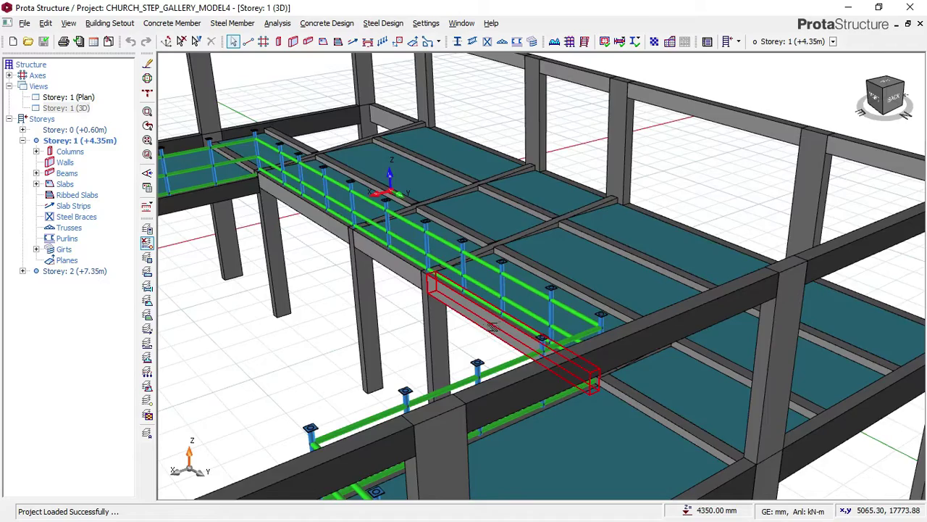
{"action": "middle_click_drag", "start_coordinate": [497, 325], "coordinate": [634, 287]}
{"action": "middle_click_drag", "start_coordinate": [555, 333], "coordinate": [797, 296], "text": "shift"}
{"action": "scroll", "coordinate": [500, 360], "scroll_direction": "up", "scroll_amount": 6}
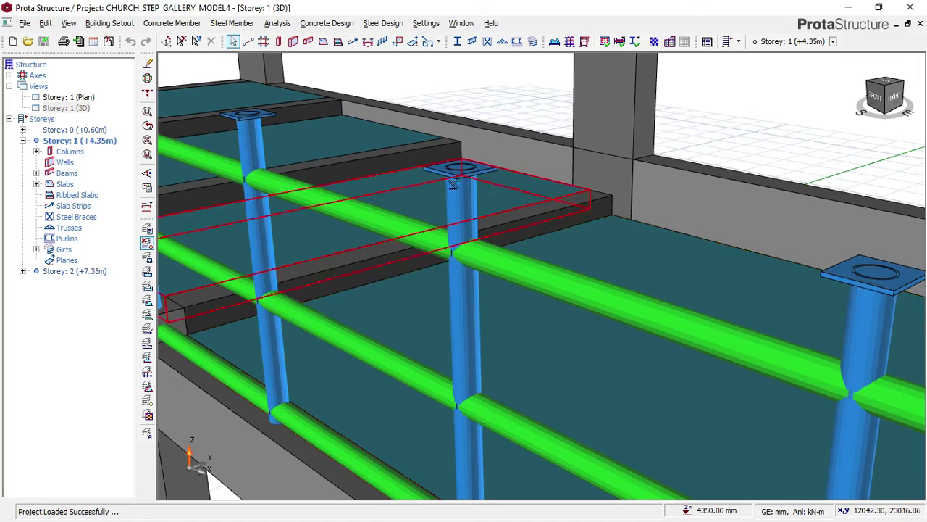
{"action": "mouse_move", "coordinate": [453, 185]}
{"action": "middle_mouse_down"}
{"action": "mouse_move", "coordinate": [518, 255]}
{"action": "mouse_move", "coordinate": [436, 256]}
{"action": "mouse_move", "coordinate": [397, 269]}
{"action": "mouse_move", "coordinate": [394, 247]}
{"action": "mouse_move", "coordinate": [317, 259]}
{"action": "mouse_move", "coordinate": [339, 221]}
{"action": "mouse_move", "coordinate": [379, 265]}
{"action": "mouse_move", "coordinate": [533, 263]}
{"action": "middle_mouse_up"}
{"action": "scroll", "coordinate": [396, 268], "scroll_direction": "down", "scroll_amount": 5}
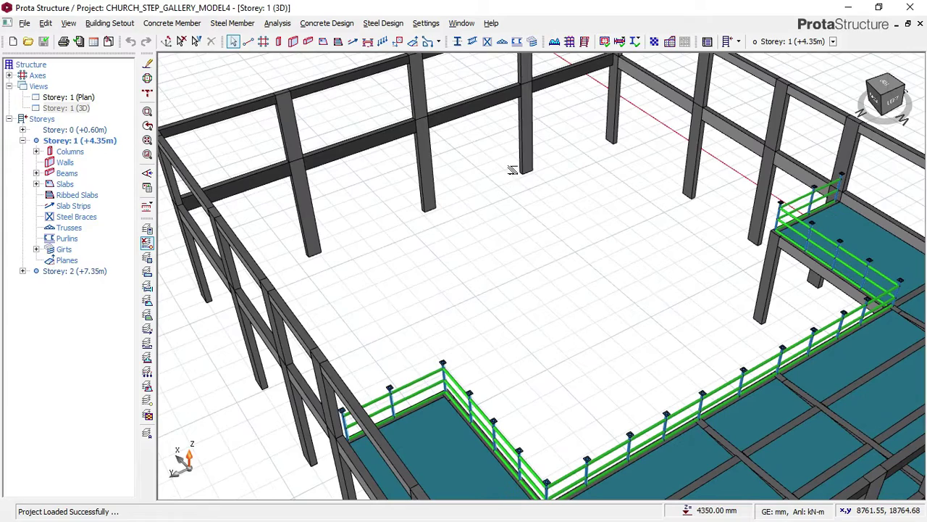
Step: Review the overall church frame from several sides, including the U-shaped gallery with its columns, beams and railings
{"action": "middle_click_drag", "start_coordinate": [476, 259], "coordinate": [433, 359]}
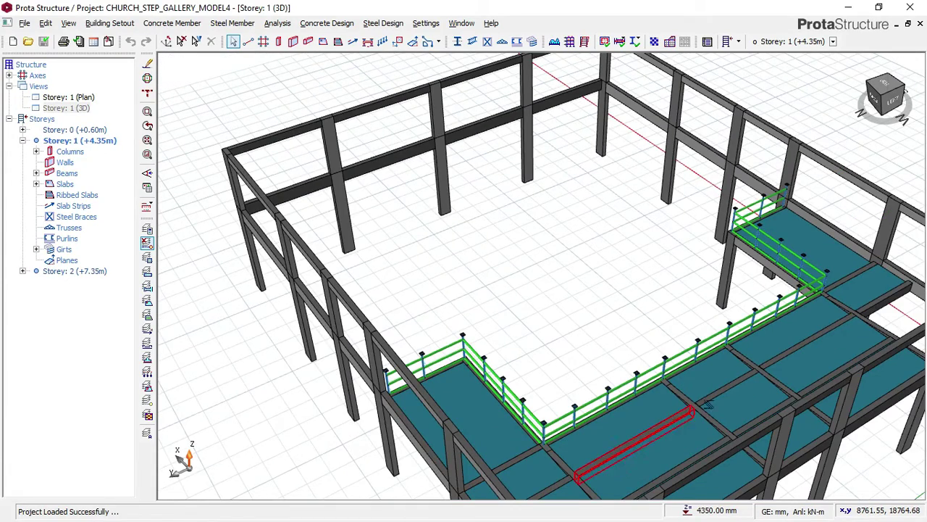
{"action": "mouse_move", "coordinate": [824, 256]}
{"action": "middle_mouse_down"}
{"action": "mouse_move", "coordinate": [696, 269]}
{"action": "mouse_move", "coordinate": [741, 266]}
{"action": "mouse_move", "coordinate": [737, 327]}
{"action": "middle_mouse_up"}
{"action": "scroll", "coordinate": [683, 306], "scroll_direction": "up", "scroll_amount": 3}
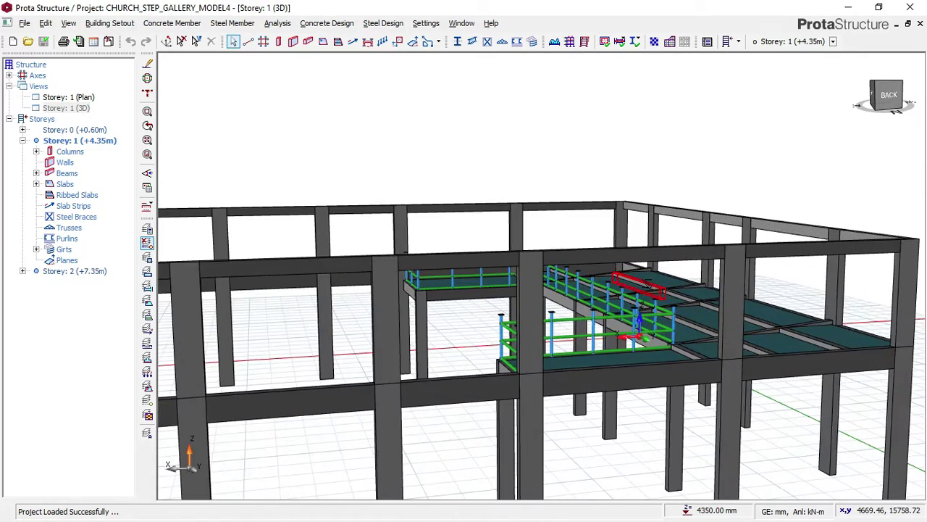
{"action": "scroll", "coordinate": [641, 302], "scroll_direction": "down", "scroll_amount": 3}
{"action": "middle_click_drag", "start_coordinate": [640, 302], "coordinate": [619, 329]}
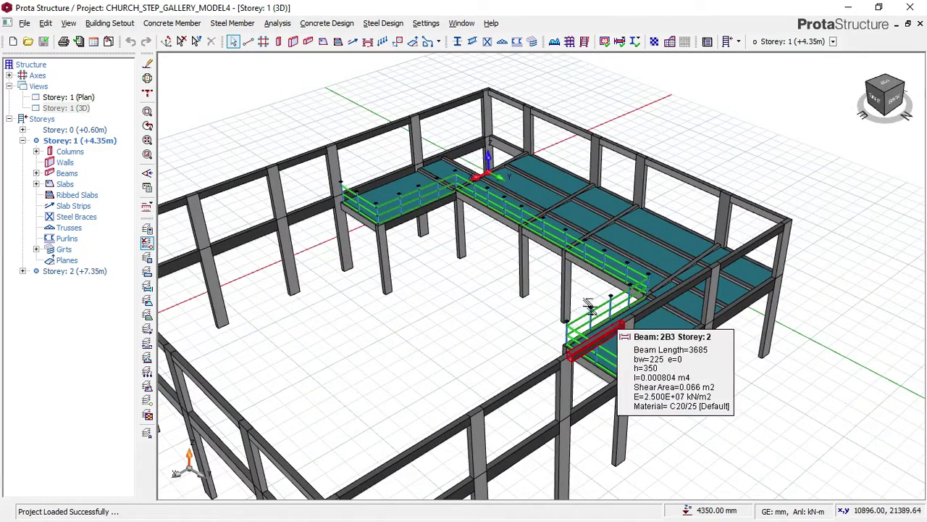
{"action": "middle_click_drag", "start_coordinate": [581, 261], "coordinate": [731, 302]}
{"action": "scroll", "coordinate": [650, 307], "scroll_direction": "up", "scroll_amount": 1}
{"action": "scroll", "coordinate": [450, 348], "scroll_direction": "up", "scroll_amount": 2}
{"action": "scroll", "coordinate": [451, 348], "scroll_direction": "up", "scroll_amount": 1}
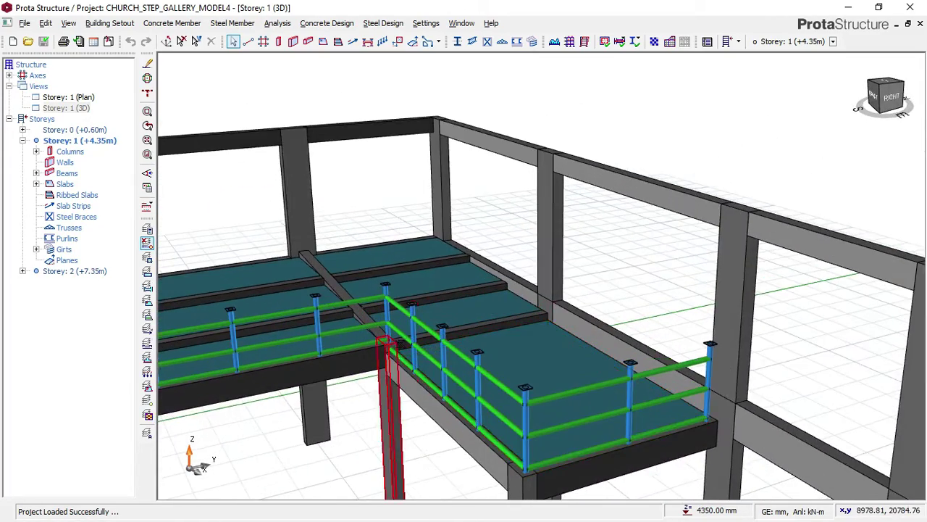
Step: Examine the railing's corner post and the girts connecting to it at the gallery's inner corner
{"action": "middle_click_drag", "start_coordinate": [393, 346], "coordinate": [524, 325]}
{"action": "scroll", "coordinate": [454, 299], "scroll_direction": "up", "scroll_amount": 1}
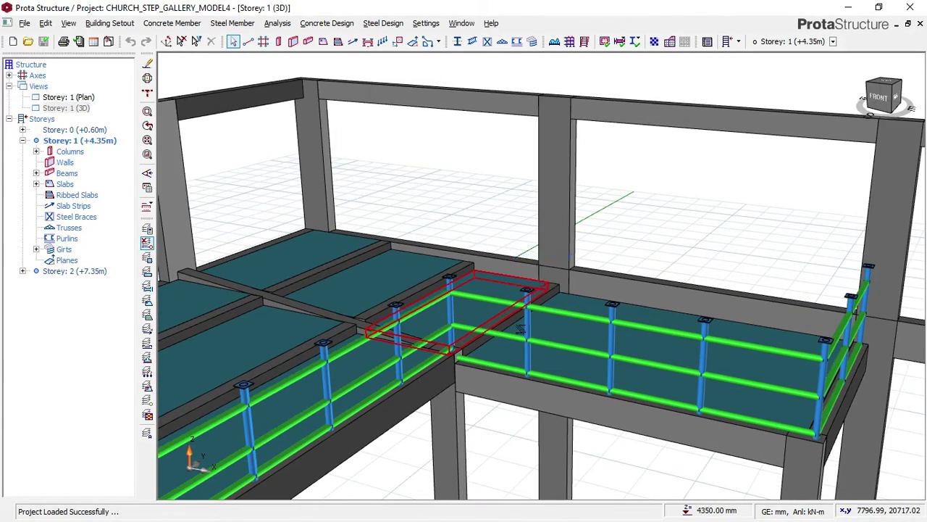
{"action": "middle_click_drag", "start_coordinate": [472, 323], "coordinate": [462, 311]}
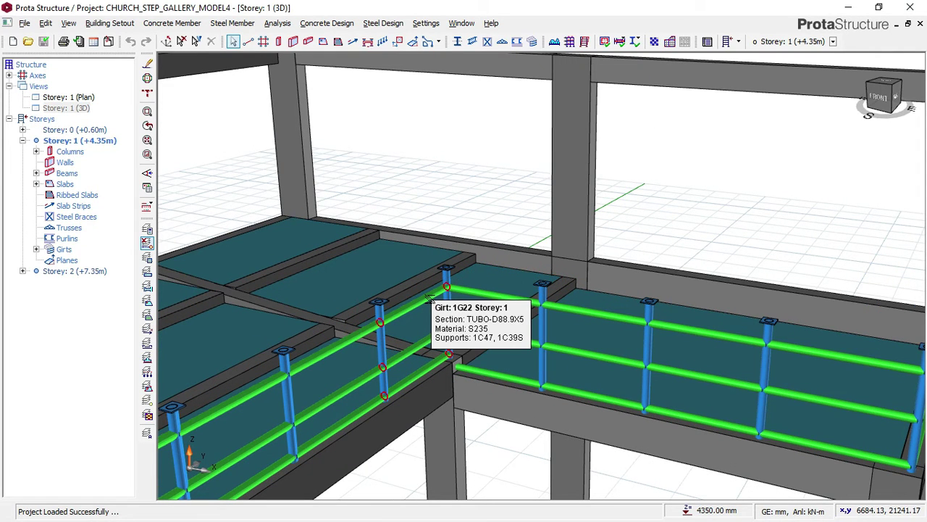
{"action": "scroll", "coordinate": [444, 296], "scroll_direction": "down", "scroll_amount": 2}
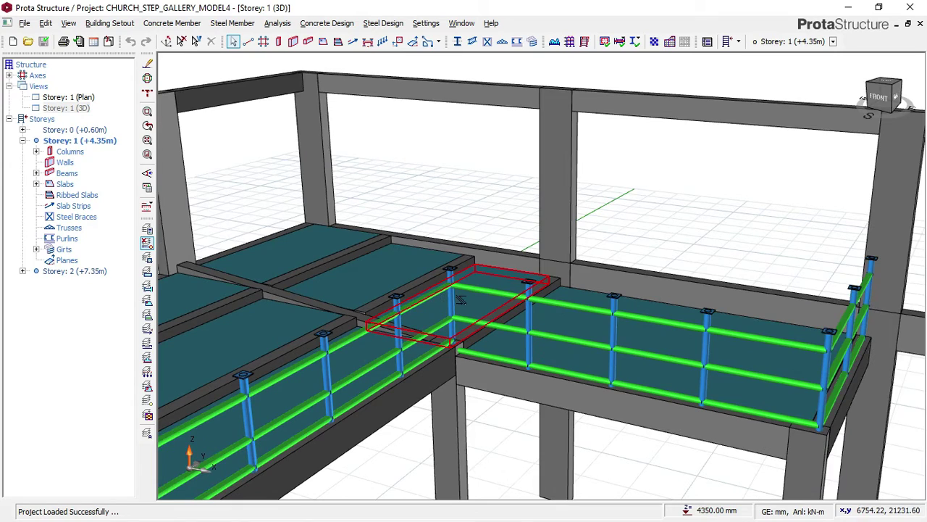
{"action": "mouse_move", "coordinate": [460, 299]}
{"action": "right_mouse_down"}
{"action": "mouse_move", "coordinate": [461, 312]}
{"action": "mouse_move", "coordinate": [453, 297]}
{"action": "right_mouse_up"}
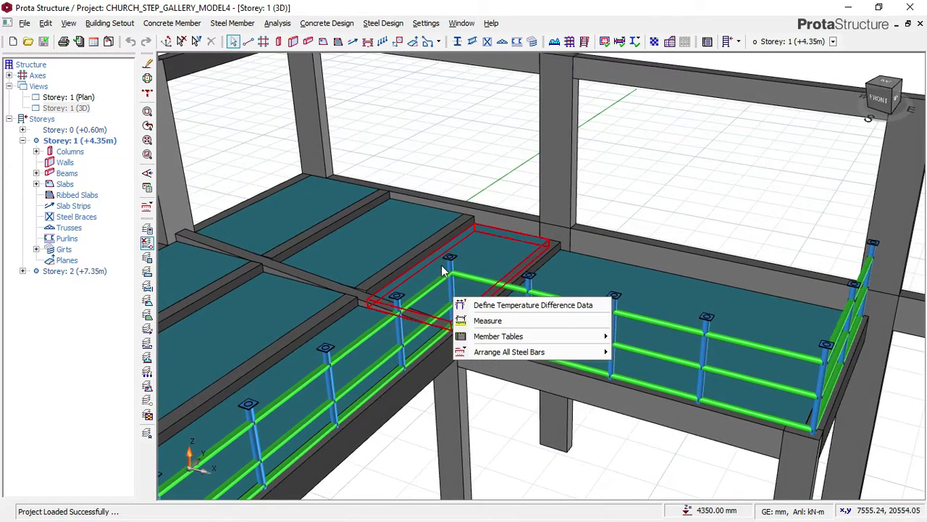
{"action": "scroll", "coordinate": [442, 264], "scroll_direction": "up", "scroll_amount": 1}
{"action": "left_click", "coordinate": [653, 181]}
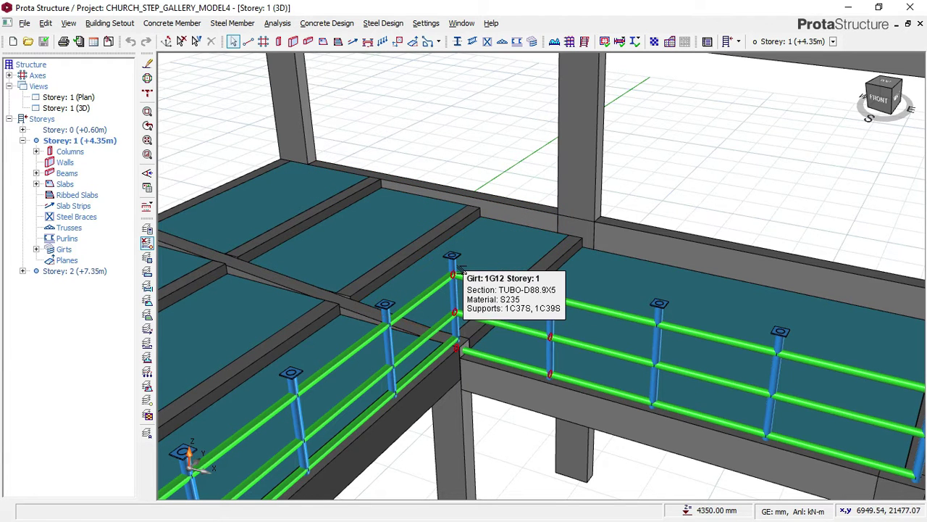
{"action": "scroll", "coordinate": [464, 270], "scroll_direction": "down", "scroll_amount": 3}
{"action": "scroll", "coordinate": [474, 284], "scroll_direction": "up", "scroll_amount": 3}
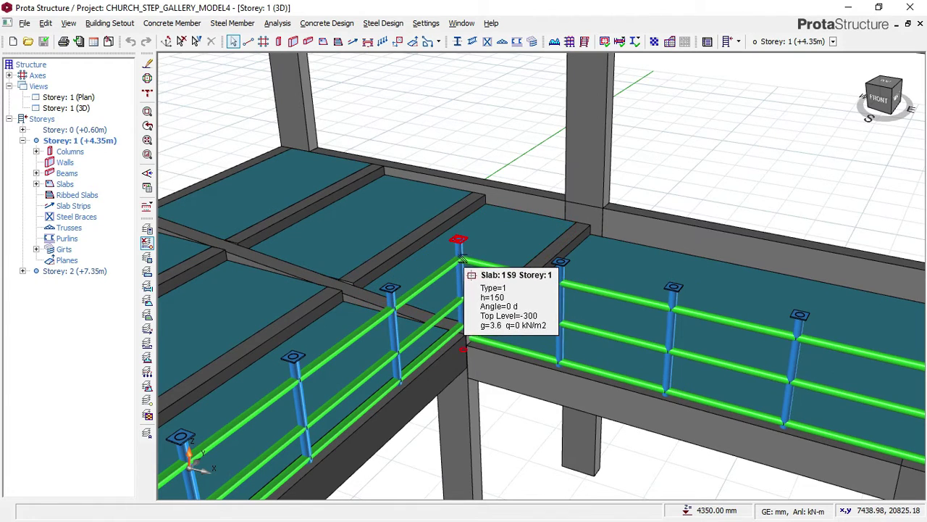
{"action": "middle_click_drag", "start_coordinate": [460, 241], "coordinate": [387, 250]}
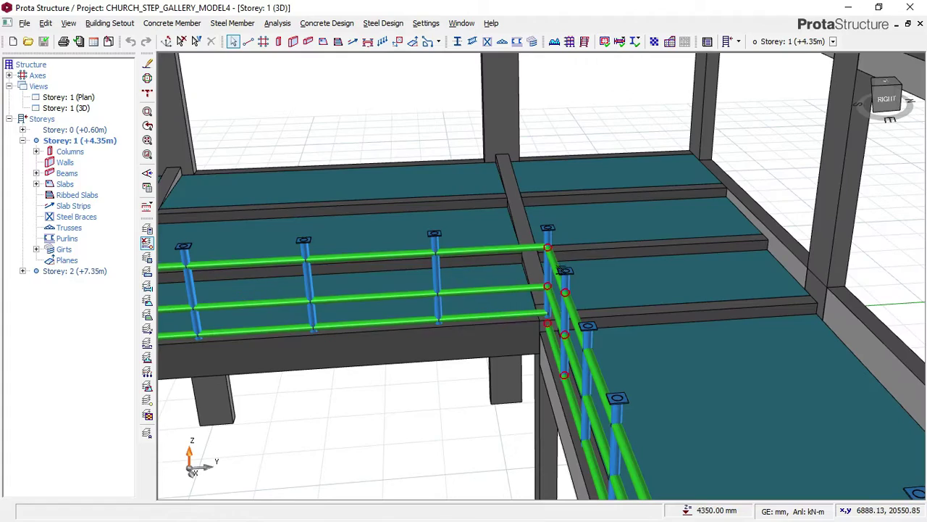
Step: Inspect the long railing run and the stepped slab levels beside it from the back of the gallery
{"action": "middle_click_drag", "start_coordinate": [656, 302], "coordinate": [541, 291]}
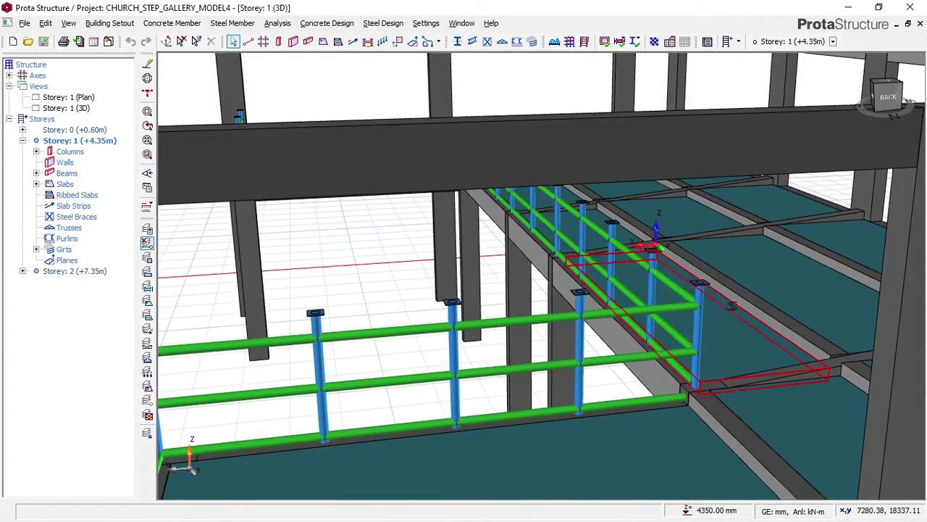
{"action": "middle_click_drag", "start_coordinate": [679, 305], "coordinate": [540, 288]}
{"action": "scroll", "coordinate": [638, 286], "scroll_direction": "down", "scroll_amount": 1}
{"action": "middle_click_drag", "start_coordinate": [642, 321], "coordinate": [622, 311]}
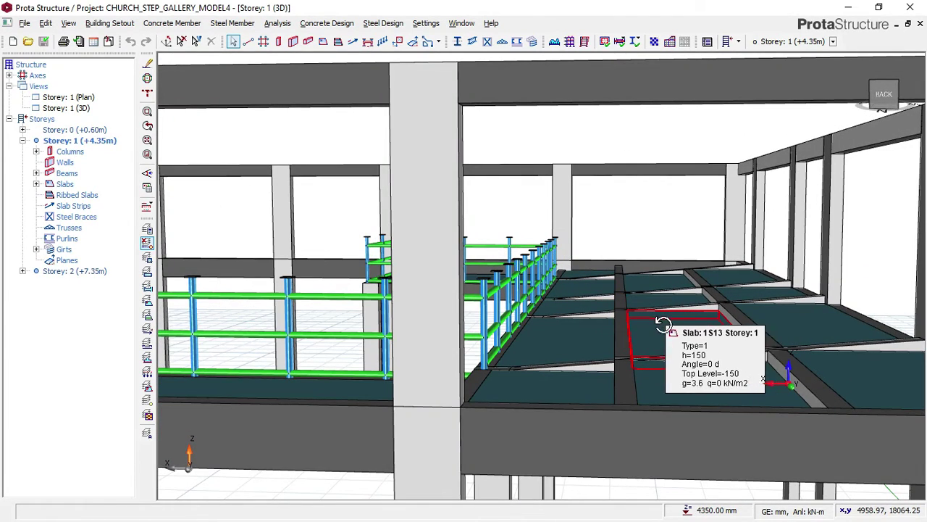
{"action": "middle_click_drag", "start_coordinate": [662, 326], "coordinate": [760, 326]}
{"action": "mouse_move", "coordinate": [696, 347]}
{"action": "middle_mouse_down"}
{"action": "mouse_move", "coordinate": [616, 379]}
{"action": "mouse_move", "coordinate": [691, 379]}
{"action": "mouse_move", "coordinate": [568, 365]}
{"action": "mouse_move", "coordinate": [725, 346]}
{"action": "mouse_move", "coordinate": [594, 377]}
{"action": "mouse_move", "coordinate": [658, 379]}
{"action": "mouse_move", "coordinate": [664, 350]}
{"action": "mouse_move", "coordinate": [739, 371]}
{"action": "mouse_move", "coordinate": [606, 382]}
{"action": "mouse_move", "coordinate": [583, 371]}
{"action": "middle_mouse_up"}
{"action": "scroll", "coordinate": [580, 362], "scroll_direction": "up", "scroll_amount": 5}
{"action": "middle_click_drag", "start_coordinate": [579, 313], "coordinate": [525, 299]}
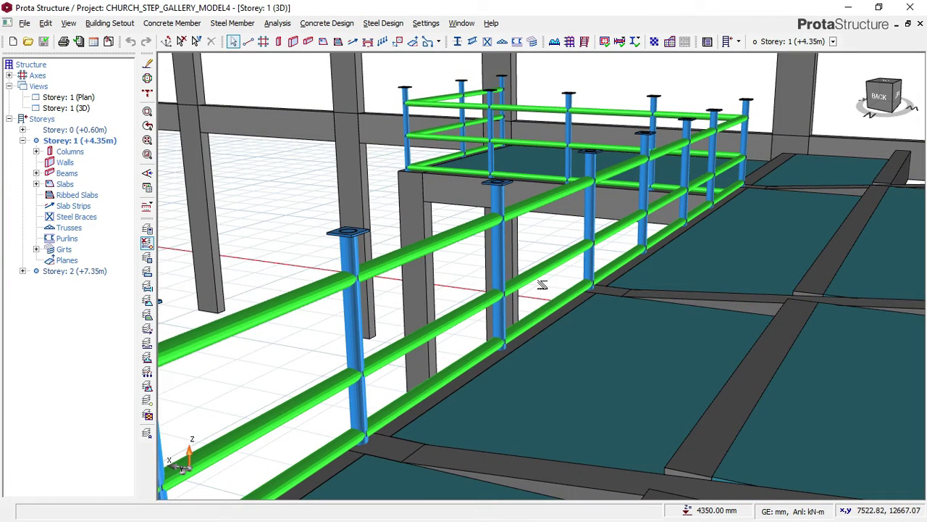
{"action": "middle_click_drag", "start_coordinate": [545, 274], "coordinate": [621, 311]}
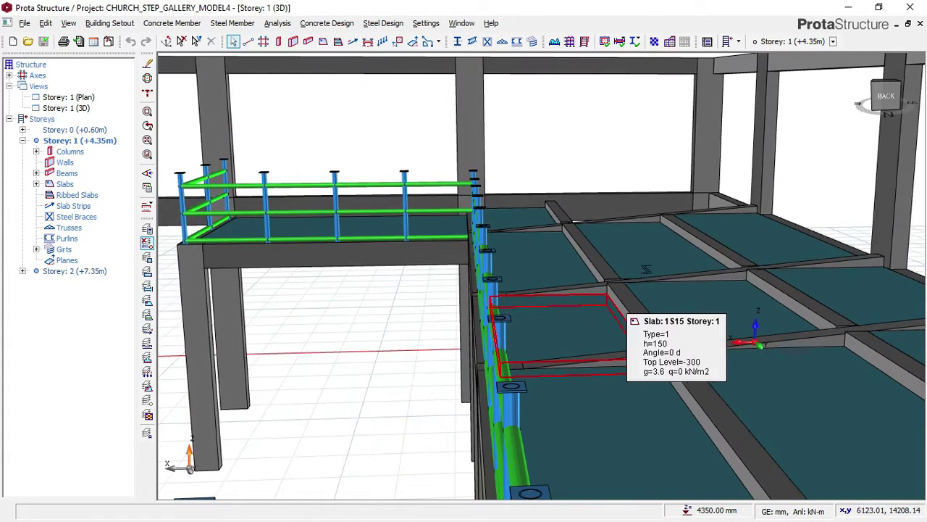
{"action": "scroll", "coordinate": [648, 269], "scroll_direction": "down", "scroll_amount": 1}
{"action": "middle_click_drag", "start_coordinate": [506, 272], "coordinate": [550, 278]}
{"action": "scroll", "coordinate": [570, 272], "scroll_direction": "down", "scroll_amount": 5}
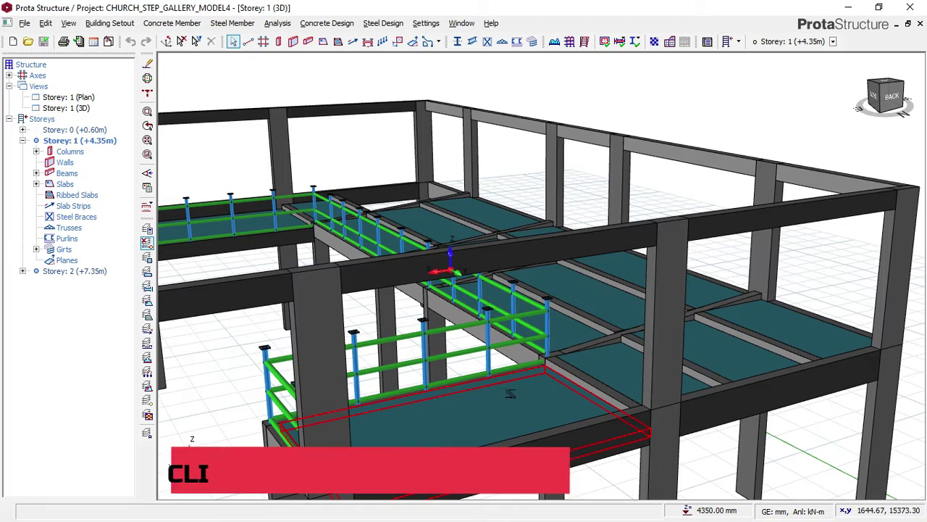
Step: Examine the rise of the gallery steps and raking beams in near-elevation views from the back
{"action": "mouse_move", "coordinate": [570, 379]}
{"action": "middle_mouse_down"}
{"action": "mouse_move", "coordinate": [583, 379]}
{"action": "mouse_move", "coordinate": [572, 352]}
{"action": "mouse_move", "coordinate": [573, 362]}
{"action": "middle_mouse_up"}
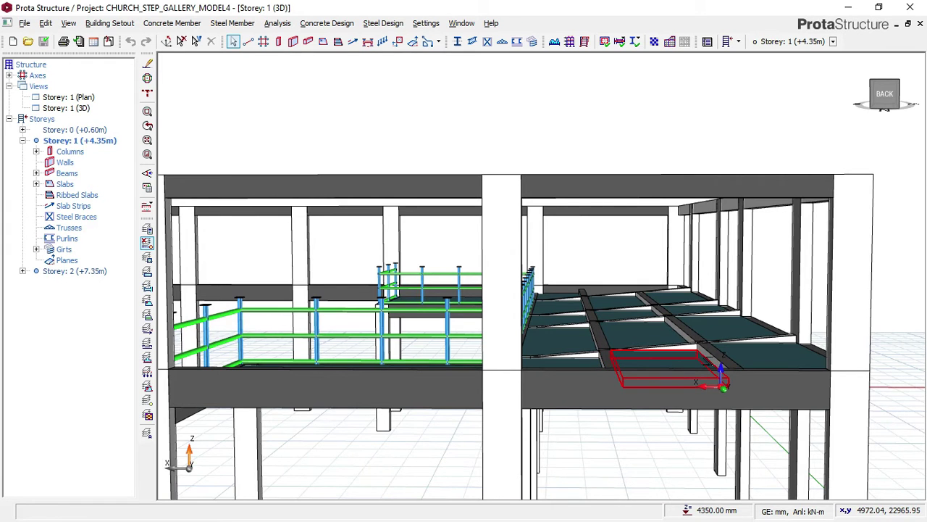
{"action": "middle_click_drag", "start_coordinate": [714, 364], "coordinate": [692, 360]}
{"action": "scroll", "coordinate": [690, 356], "scroll_direction": "up", "scroll_amount": 2}
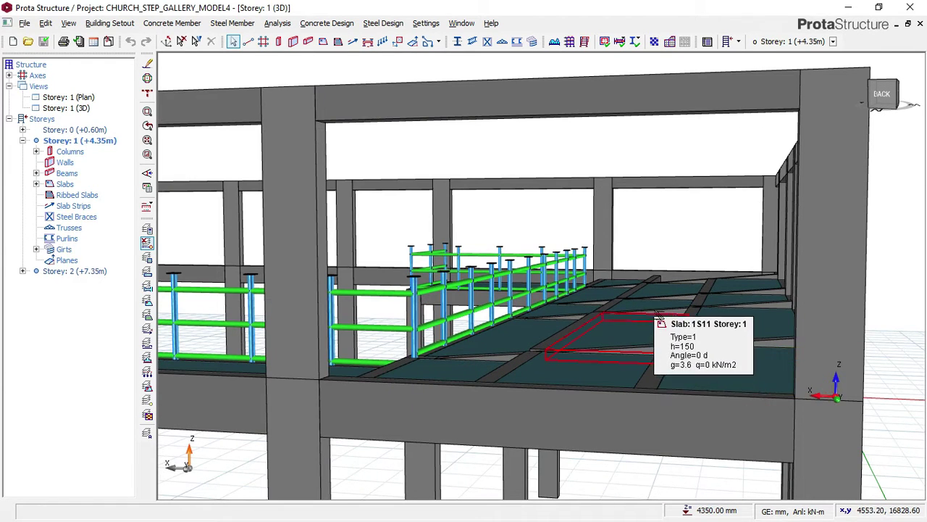
{"action": "scroll", "coordinate": [682, 319], "scroll_direction": "down", "scroll_amount": 1}
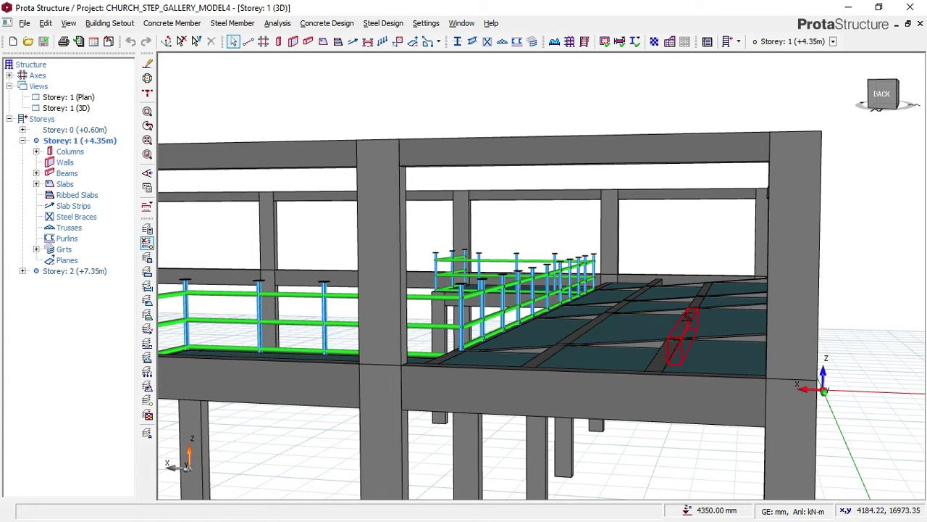
{"action": "scroll", "coordinate": [515, 293], "scroll_direction": "up", "scroll_amount": 2}
{"action": "scroll", "coordinate": [579, 313], "scroll_direction": "down", "scroll_amount": 4}
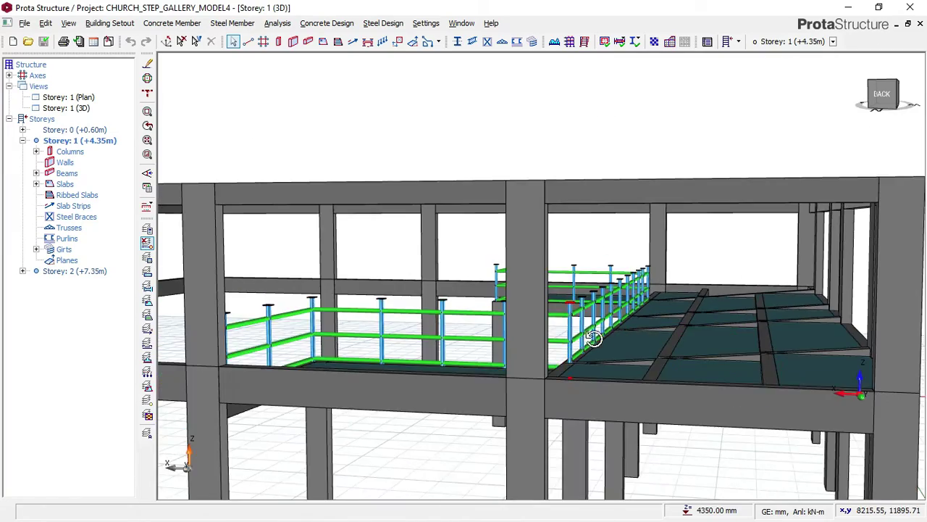
{"action": "middle_click_drag", "start_coordinate": [592, 339], "coordinate": [697, 360]}
{"action": "mouse_move", "coordinate": [719, 326]}
{"action": "middle_mouse_down"}
{"action": "mouse_move", "coordinate": [581, 352]}
{"action": "mouse_move", "coordinate": [549, 345]}
{"action": "middle_mouse_up"}
Step: Inspect the gallery's projecting side wing, including its lower slab, edge beams and surrounding railing
{"action": "scroll", "coordinate": [371, 308], "scroll_direction": "up", "scroll_amount": 5}
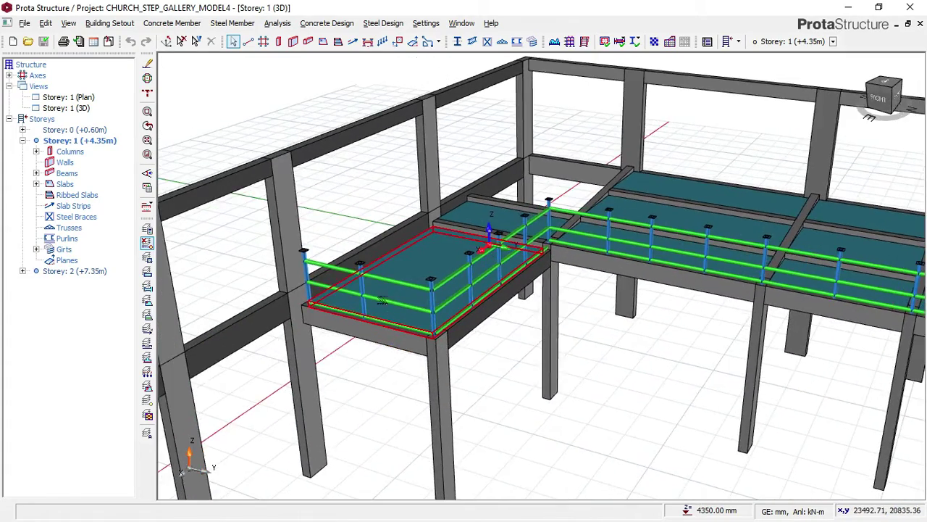
{"action": "middle_click_drag", "start_coordinate": [382, 299], "coordinate": [462, 236]}
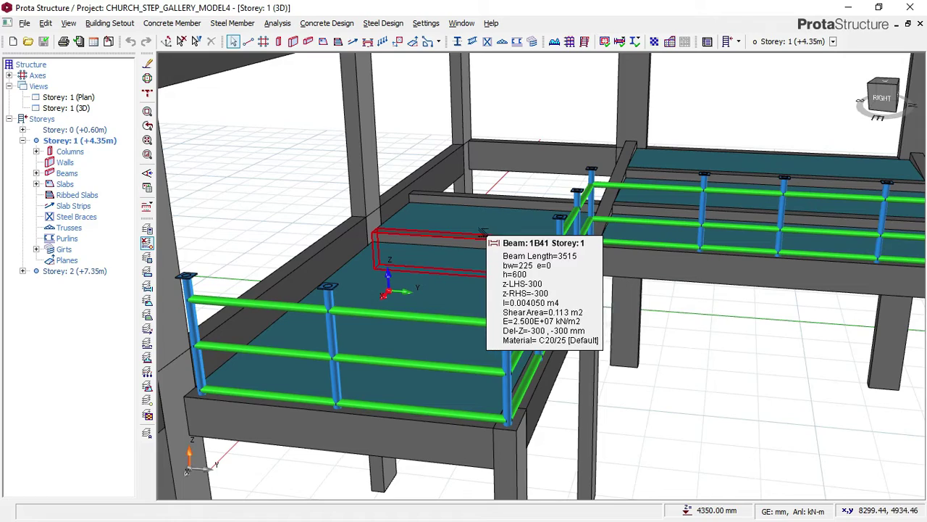
{"action": "middle_click_drag", "start_coordinate": [375, 232], "coordinate": [394, 246]}
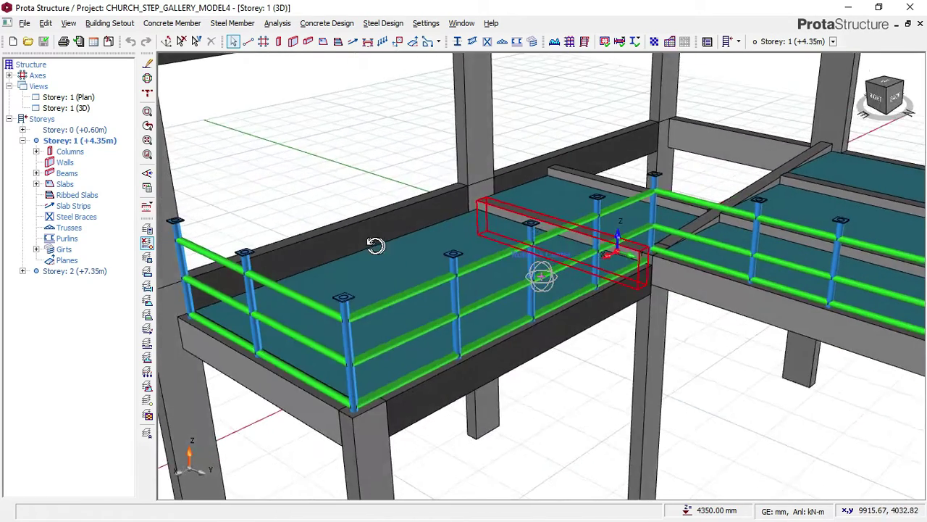
{"action": "middle_click_drag", "start_coordinate": [374, 245], "coordinate": [368, 244]}
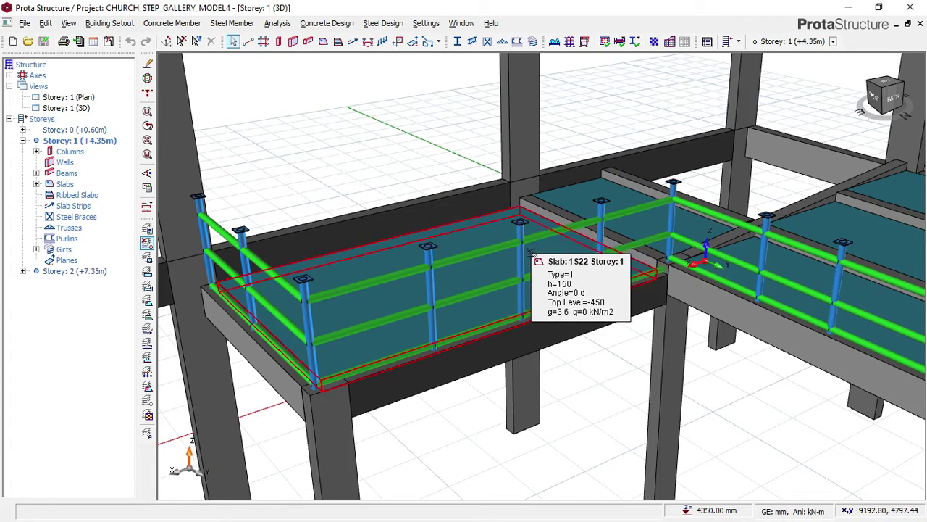
{"action": "middle_click_drag", "start_coordinate": [542, 252], "coordinate": [608, 283]}
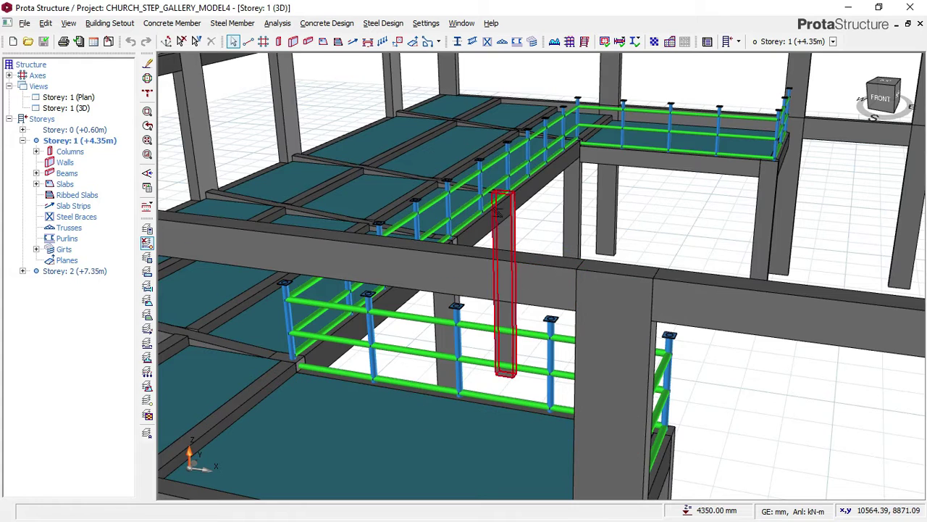
Step: Examine the stepped slabs and the edge beam carrying the far side wing from the front of the gallery
{"action": "mouse_move", "coordinate": [495, 191]}
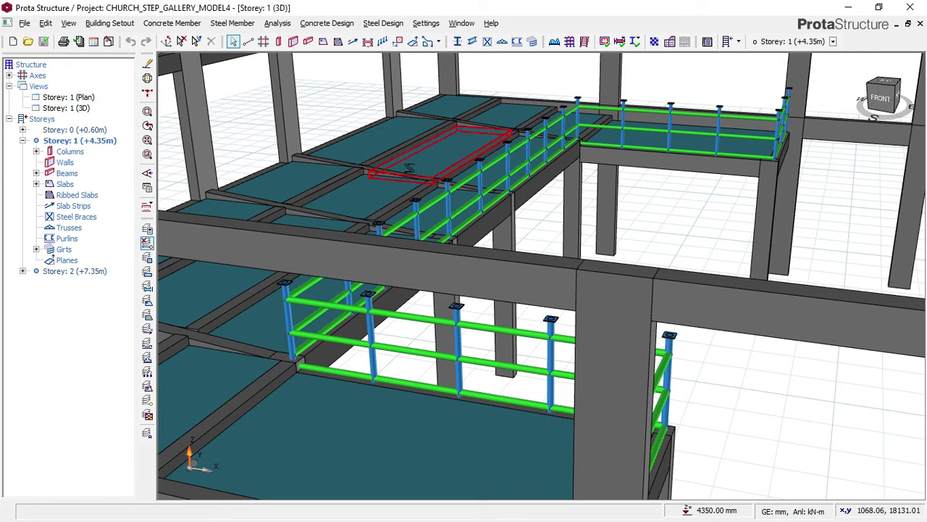
{"action": "mouse_move", "coordinate": [409, 167]}
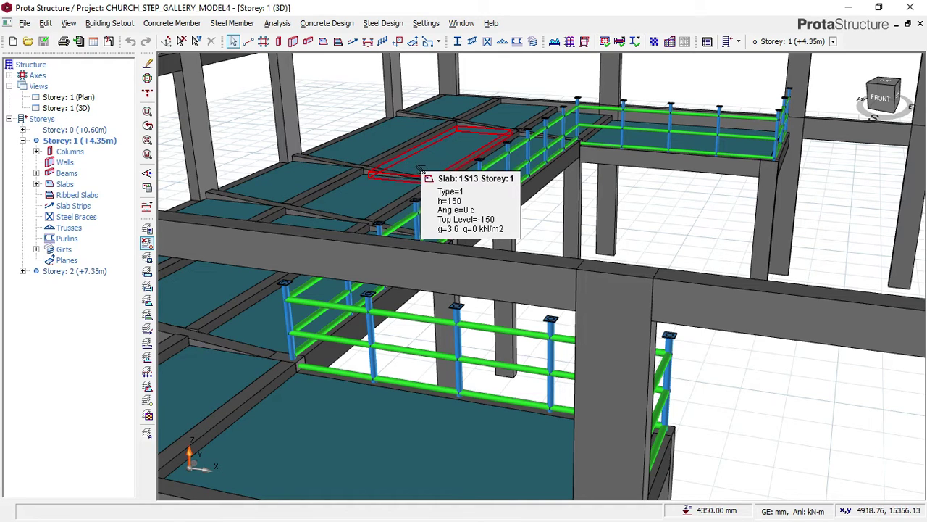
{"action": "middle_click_drag", "start_coordinate": [474, 279], "coordinate": [399, 354]}
{"action": "scroll", "coordinate": [399, 354], "scroll_direction": "down", "scroll_amount": 3}
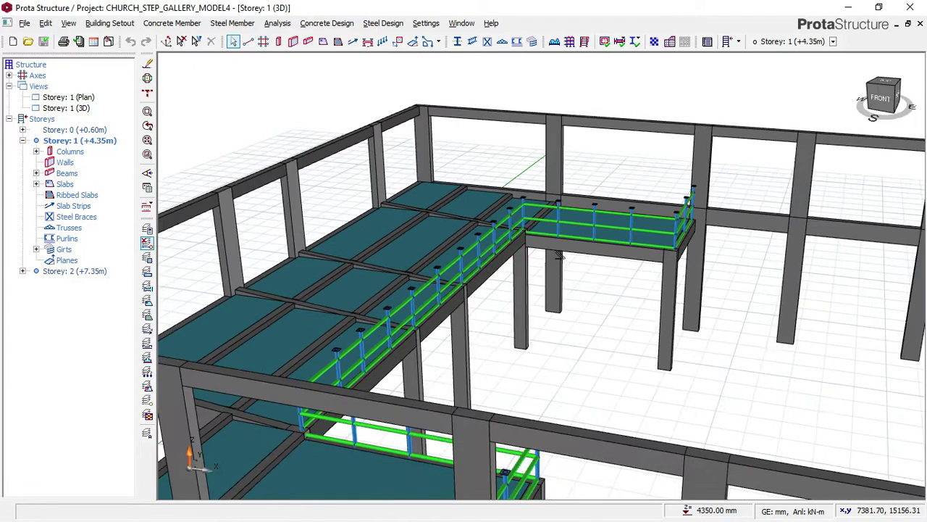
{"action": "scroll", "coordinate": [549, 239], "scroll_direction": "up", "scroll_amount": 3}
{"action": "mouse_move", "coordinate": [552, 241]}
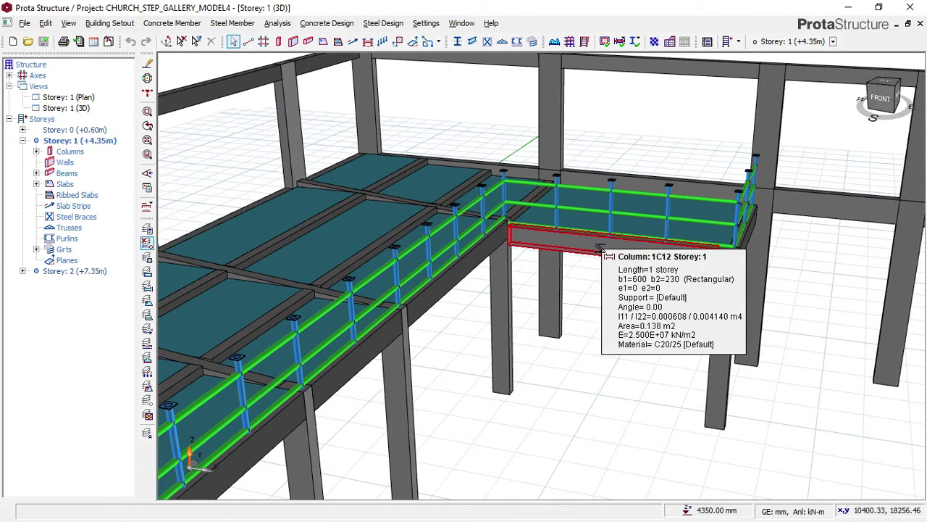
{"action": "mouse_move", "coordinate": [595, 248]}
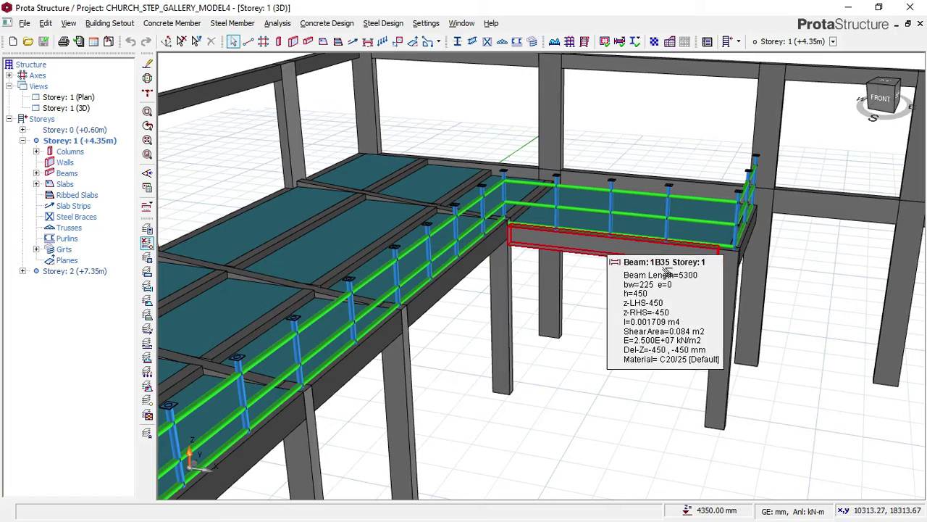
{"action": "middle_click_drag", "start_coordinate": [637, 271], "coordinate": [527, 269]}
{"action": "middle_click_drag", "start_coordinate": [636, 268], "coordinate": [528, 263]}
{"action": "scroll", "coordinate": [597, 321], "scroll_direction": "down", "scroll_amount": 4}
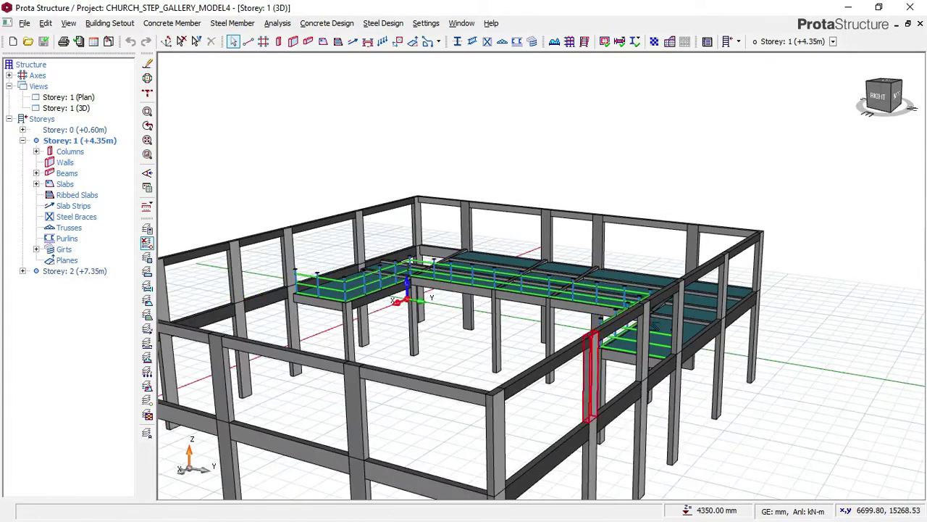
Step: Inspect the near side wing's slab and railing and the overall gallery layout from the right and back
{"action": "scroll", "coordinate": [607, 336], "scroll_direction": "up", "scroll_amount": 5}
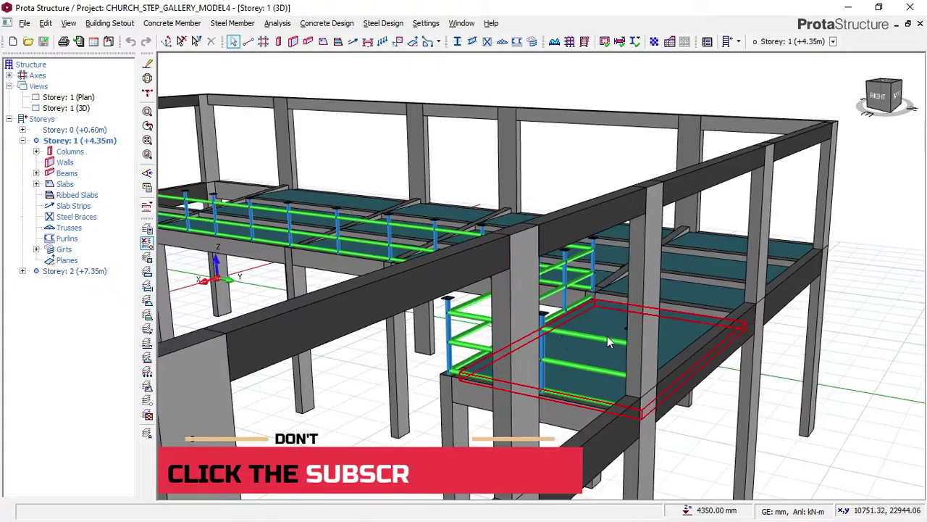
{"action": "middle_click_drag", "start_coordinate": [607, 336], "coordinate": [512, 339]}
{"action": "mouse_move", "coordinate": [596, 321]}
{"action": "middle_mouse_down"}
{"action": "mouse_move", "coordinate": [600, 315]}
{"action": "mouse_move", "coordinate": [426, 286]}
{"action": "middle_mouse_up"}
{"action": "middle_click_drag", "start_coordinate": [513, 293], "coordinate": [463, 295]}
{"action": "middle_click_drag", "start_coordinate": [469, 263], "coordinate": [590, 293]}
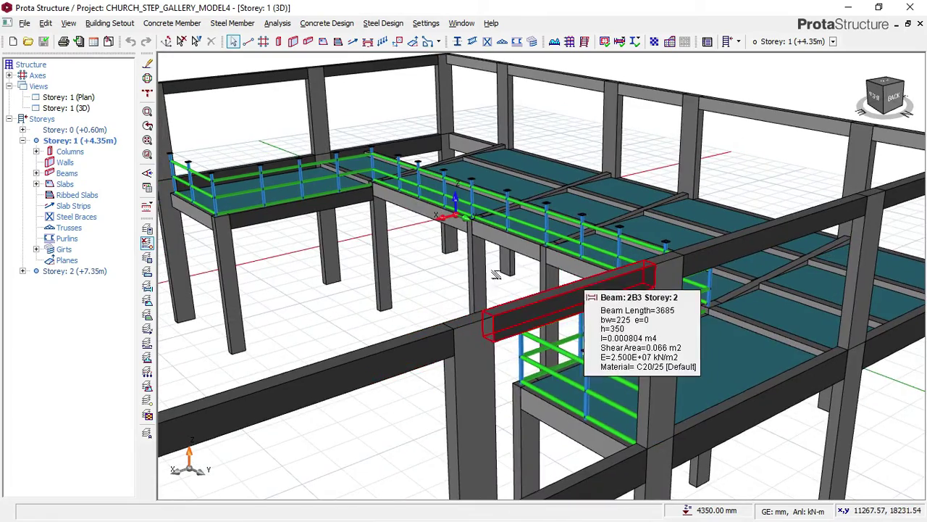
{"action": "middle_click_drag", "start_coordinate": [371, 274], "coordinate": [528, 257]}
{"action": "middle_click_drag", "start_coordinate": [414, 267], "coordinate": [478, 261], "text": "shift"}
{"action": "middle_click_drag", "start_coordinate": [528, 278], "coordinate": [600, 260]}
{"action": "scroll", "coordinate": [529, 260], "scroll_direction": "down", "scroll_amount": 1}
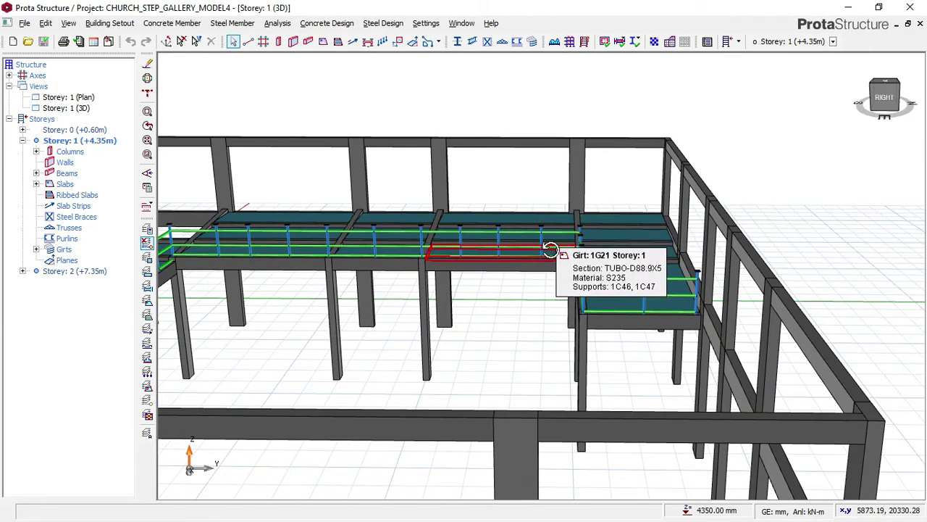
Step: Examine the intermediate beams, stepped slabs and inner railing corner from elevated right and back views
{"action": "middle_click_drag", "start_coordinate": [545, 253], "coordinate": [516, 310]}
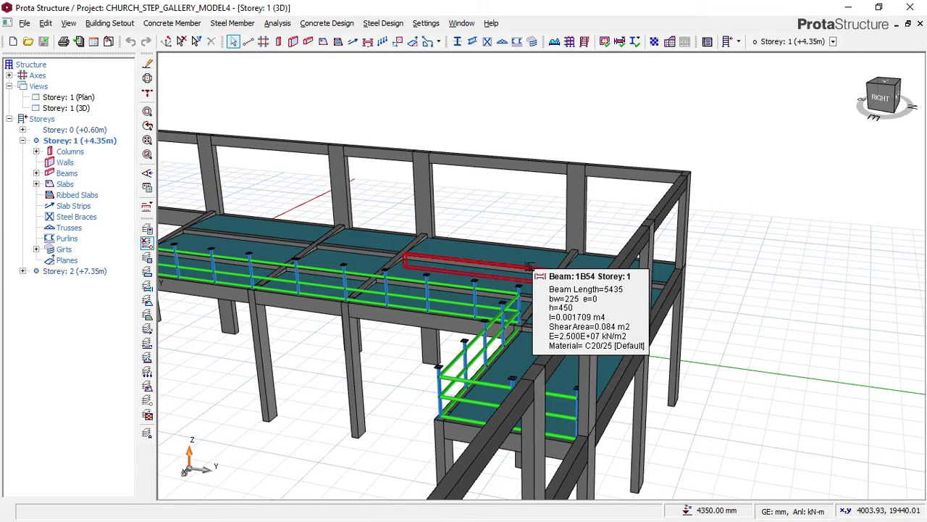
{"action": "scroll", "coordinate": [542, 241], "scroll_direction": "up", "scroll_amount": 3}
{"action": "middle_click_drag", "start_coordinate": [564, 226], "coordinate": [504, 233]}
{"action": "scroll", "coordinate": [510, 231], "scroll_direction": "down", "scroll_amount": 5}
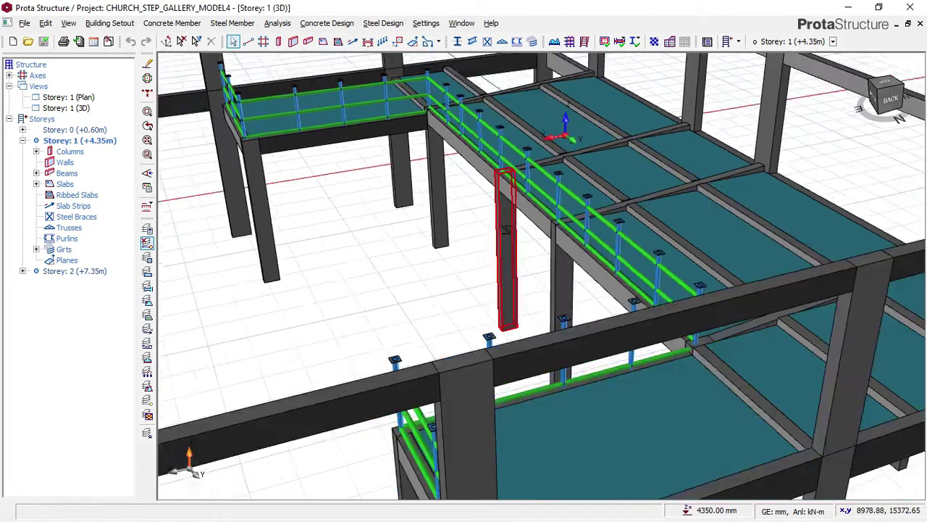
{"action": "scroll", "coordinate": [449, 222], "scroll_direction": "up", "scroll_amount": 3}
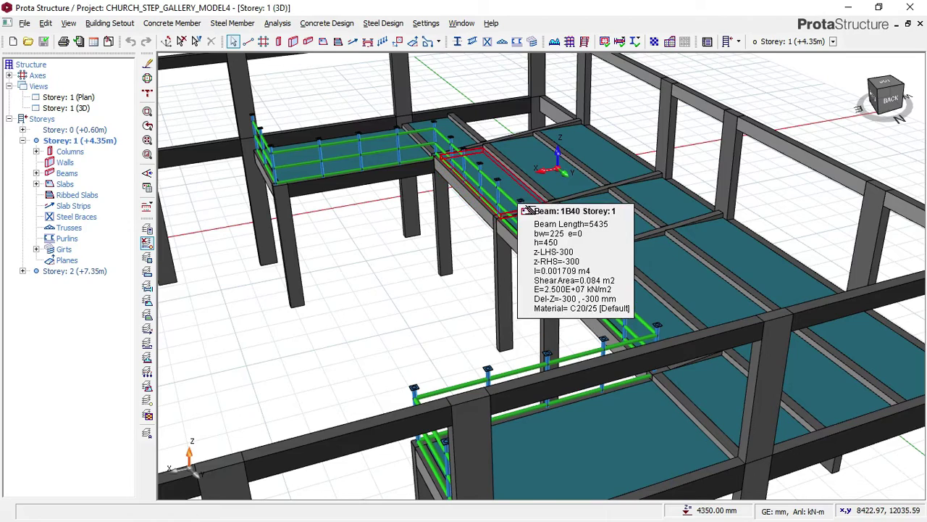
{"action": "scroll", "coordinate": [520, 203], "scroll_direction": "down", "scroll_amount": 1}
{"action": "middle_click_drag", "start_coordinate": [530, 235], "coordinate": [460, 250]}
{"action": "mouse_move", "coordinate": [557, 283]}
{"action": "middle_mouse_down"}
{"action": "mouse_move", "coordinate": [520, 263]}
{"action": "mouse_move", "coordinate": [573, 286]}
{"action": "middle_mouse_up"}
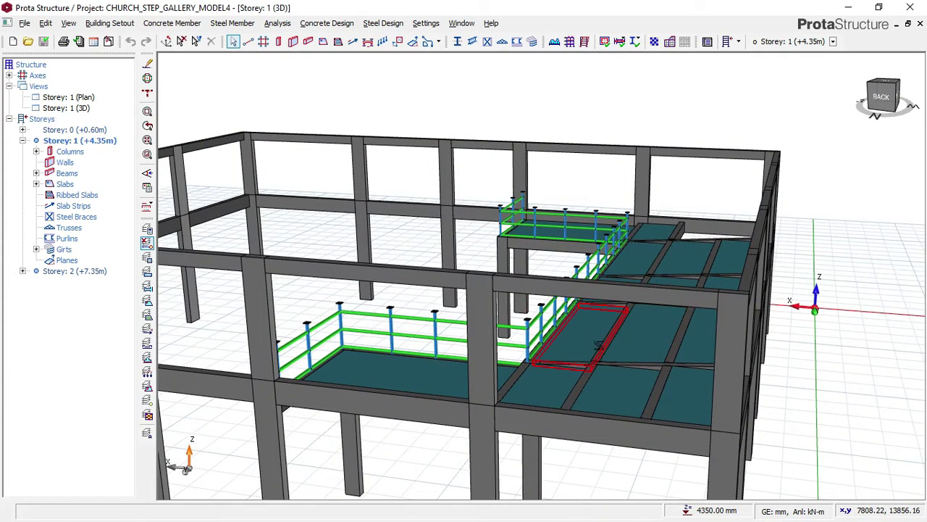
{"action": "scroll", "coordinate": [610, 320], "scroll_direction": "up", "scroll_amount": 3}
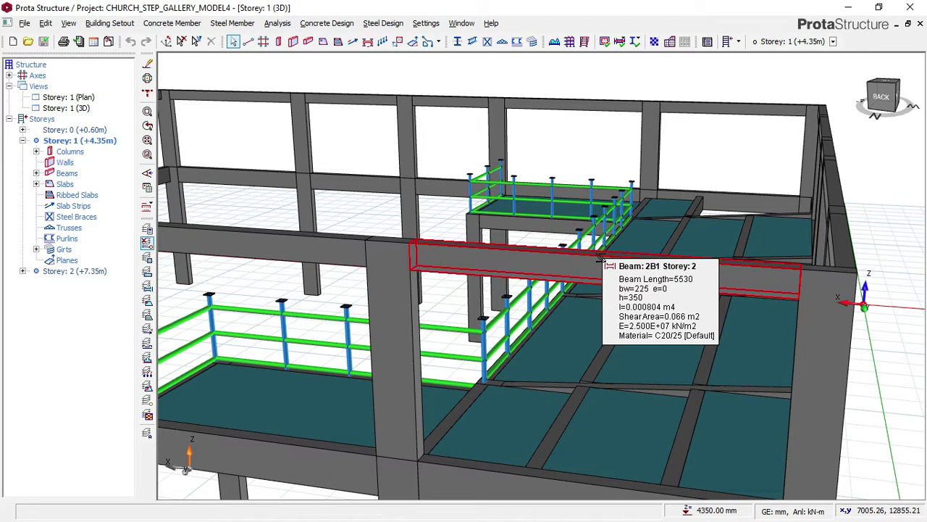
Step: Compare the slab levels behind the long railing run and beside the side wing from the open inner side
{"action": "middle_click_drag", "start_coordinate": [569, 270], "coordinate": [736, 325]}
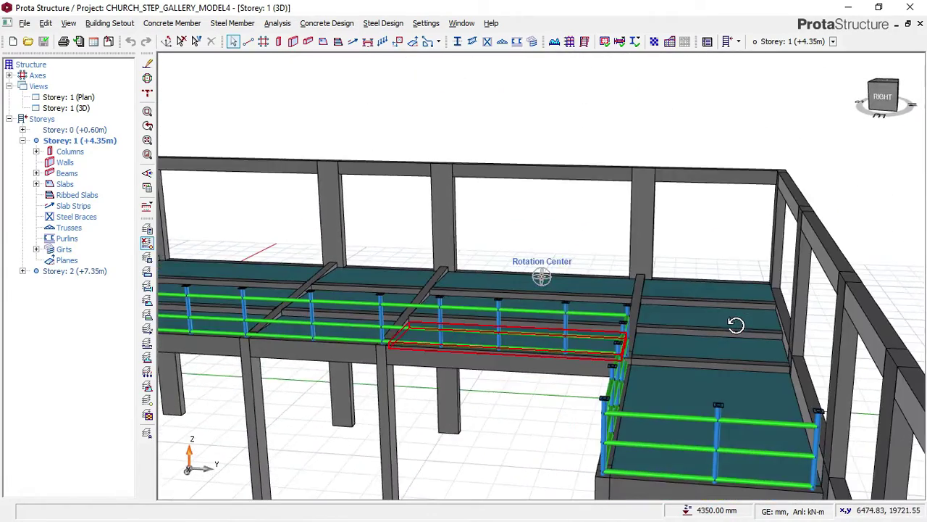
{"action": "scroll", "coordinate": [735, 327], "scroll_direction": "up", "scroll_amount": 2}
{"action": "mouse_move", "coordinate": [673, 292]}
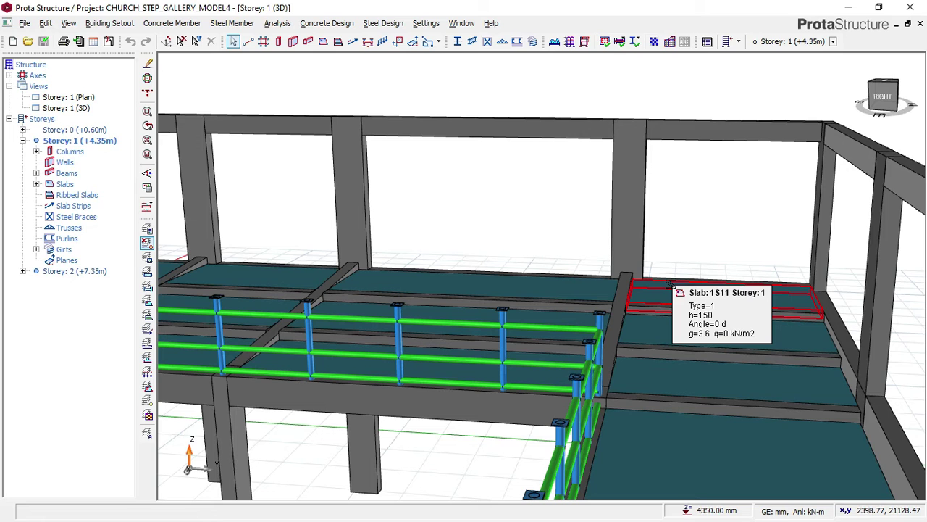
{"action": "scroll", "coordinate": [672, 287], "scroll_direction": "down", "scroll_amount": 1}
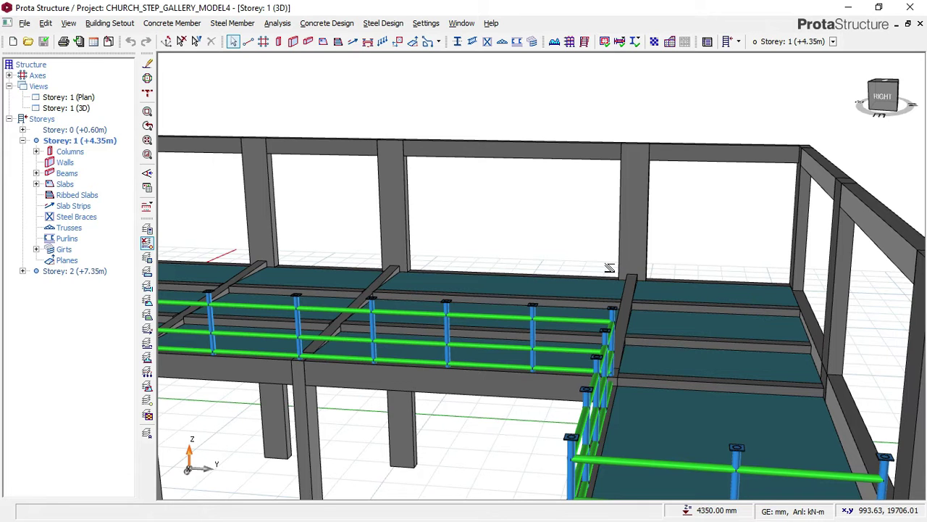
{"action": "scroll", "coordinate": [410, 278], "scroll_direction": "up", "scroll_amount": 2}
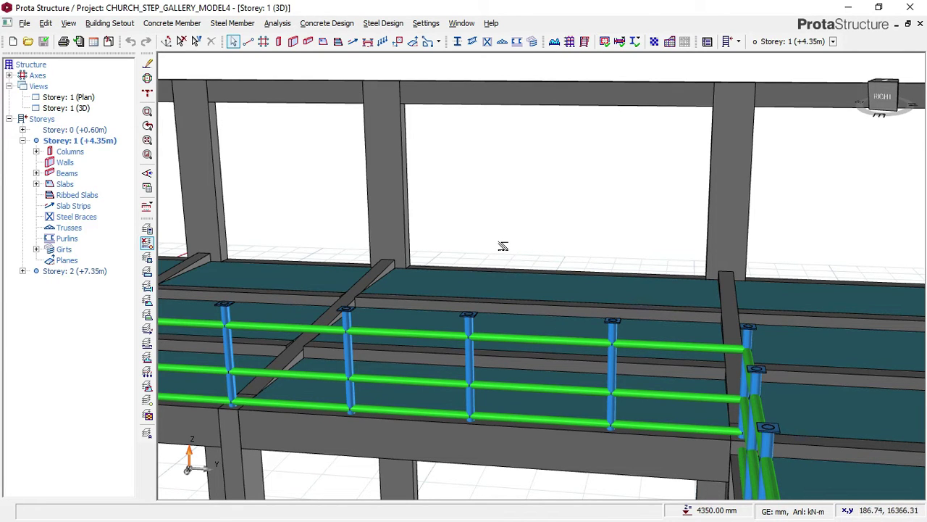
{"action": "scroll", "coordinate": [503, 247], "scroll_direction": "down", "scroll_amount": 1}
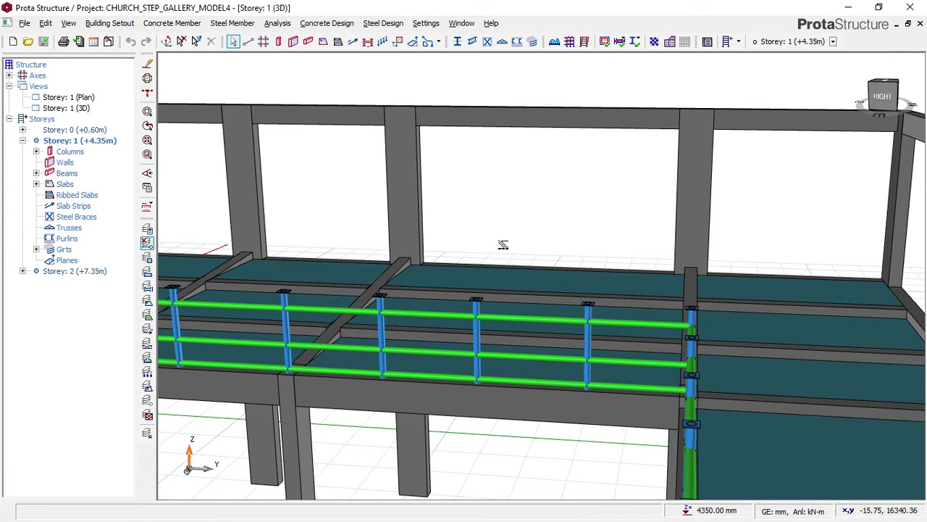
{"action": "scroll", "coordinate": [435, 239], "scroll_direction": "down", "scroll_amount": 3}
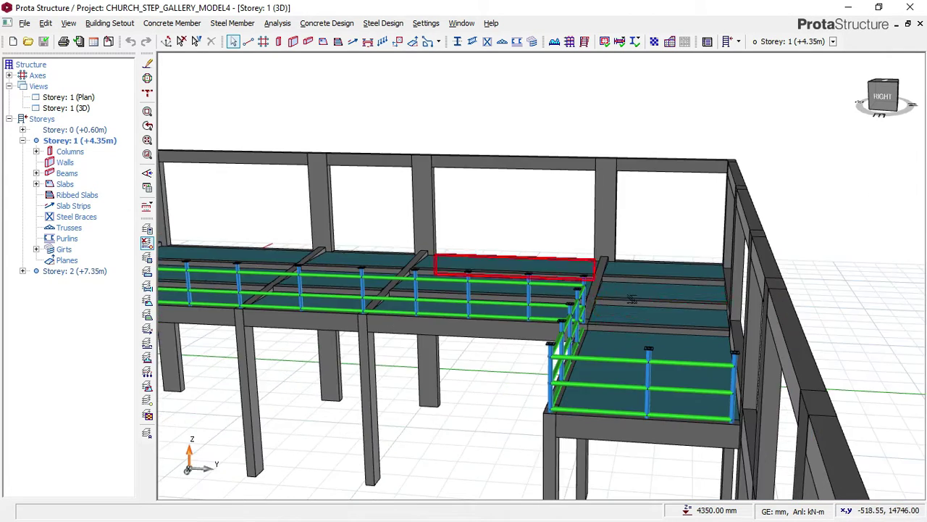
Step: Inspect the upper slabs, their edge beams and the raking beam beside the side wing's railing corner post
{"action": "middle_click_drag", "start_coordinate": [638, 300], "coordinate": [455, 278]}
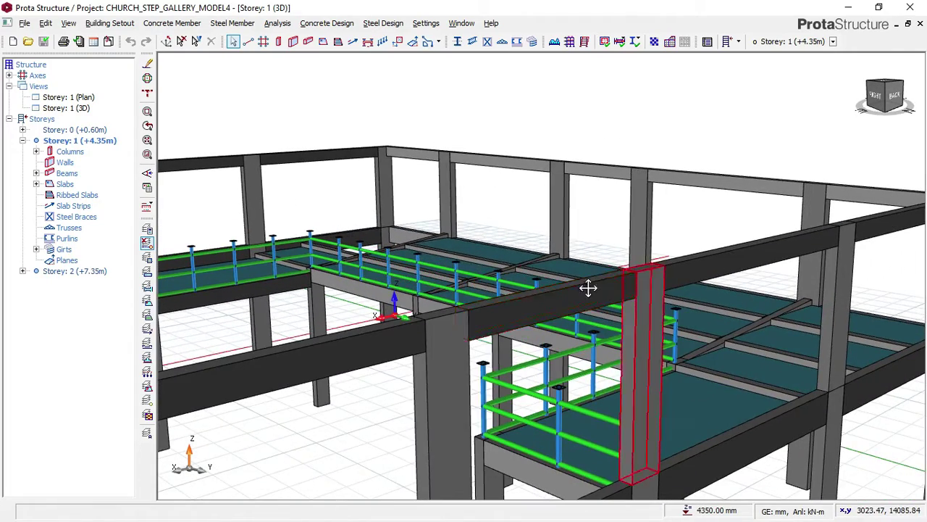
{"action": "middle_click_drag", "start_coordinate": [533, 285], "coordinate": [563, 293]}
{"action": "mouse_move", "coordinate": [565, 295]}
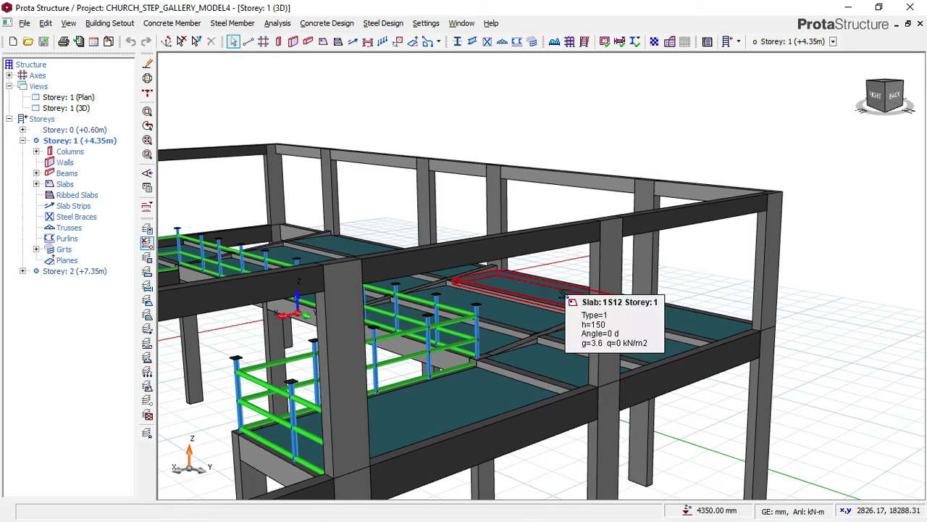
{"action": "mouse_move", "coordinate": [630, 320]}
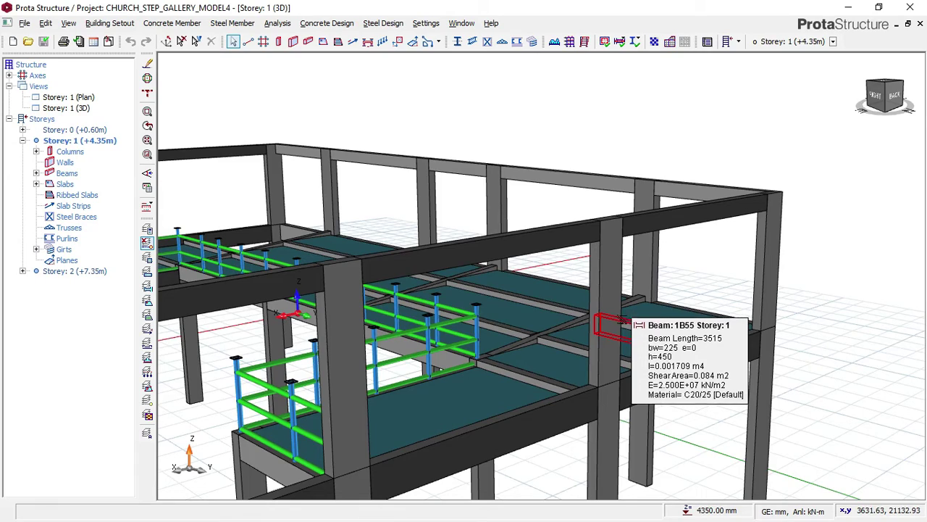
{"action": "mouse_move", "coordinate": [630, 320]}
{"action": "middle_mouse_down"}
{"action": "mouse_move", "coordinate": [586, 323]}
{"action": "mouse_move", "coordinate": [574, 305]}
{"action": "mouse_move", "coordinate": [545, 309]}
{"action": "mouse_move", "coordinate": [555, 302]}
{"action": "mouse_move", "coordinate": [589, 311]}
{"action": "mouse_move", "coordinate": [507, 311]}
{"action": "mouse_move", "coordinate": [516, 355]}
{"action": "mouse_move", "coordinate": [497, 352]}
{"action": "mouse_move", "coordinate": [577, 359]}
{"action": "mouse_move", "coordinate": [547, 405]}
{"action": "middle_mouse_up"}
{"action": "scroll", "coordinate": [534, 413], "scroll_direction": "up", "scroll_amount": 5}
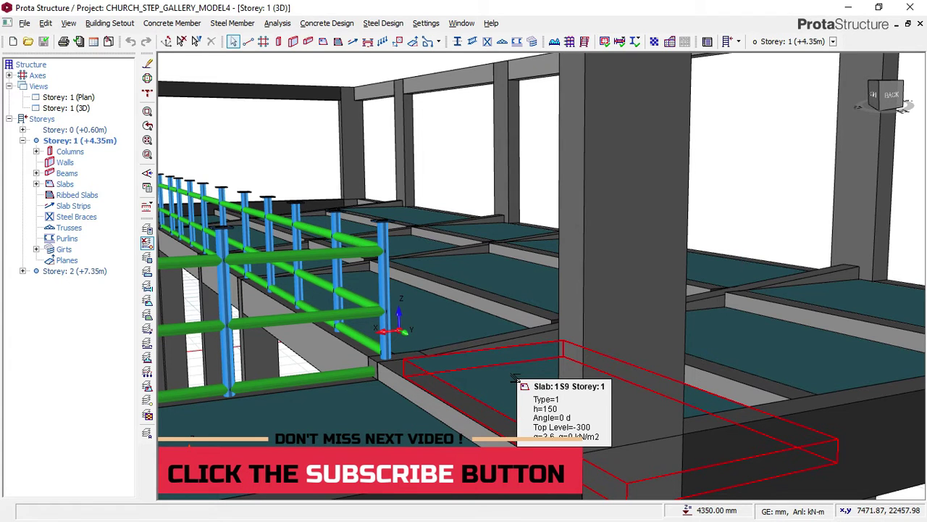
{"action": "scroll", "coordinate": [553, 354], "scroll_direction": "down", "scroll_amount": 2}
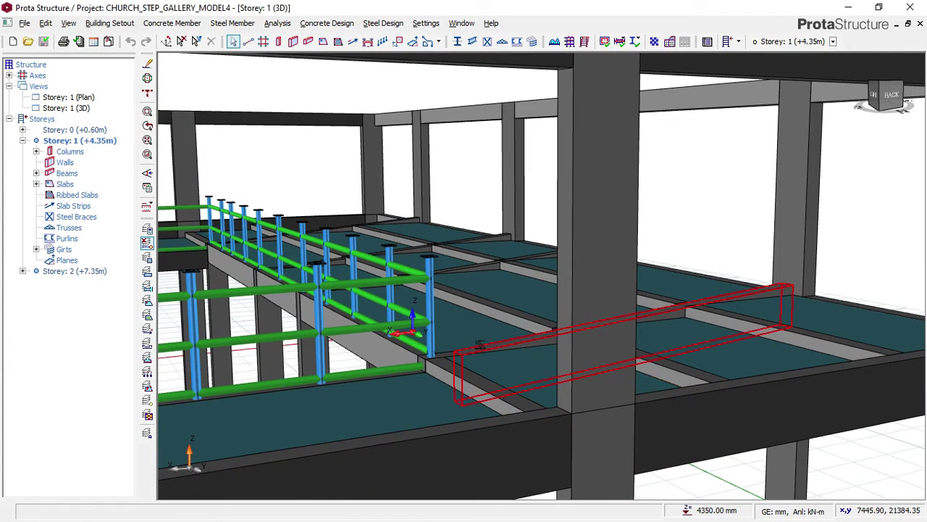
Step: Look along the gallery's length from the back to study how the slabs step between the raking beams
{"action": "mouse_move", "coordinate": [493, 345]}
{"action": "middle_mouse_down"}
{"action": "mouse_move", "coordinate": [462, 350]}
{"action": "mouse_move", "coordinate": [486, 347]}
{"action": "middle_mouse_up"}
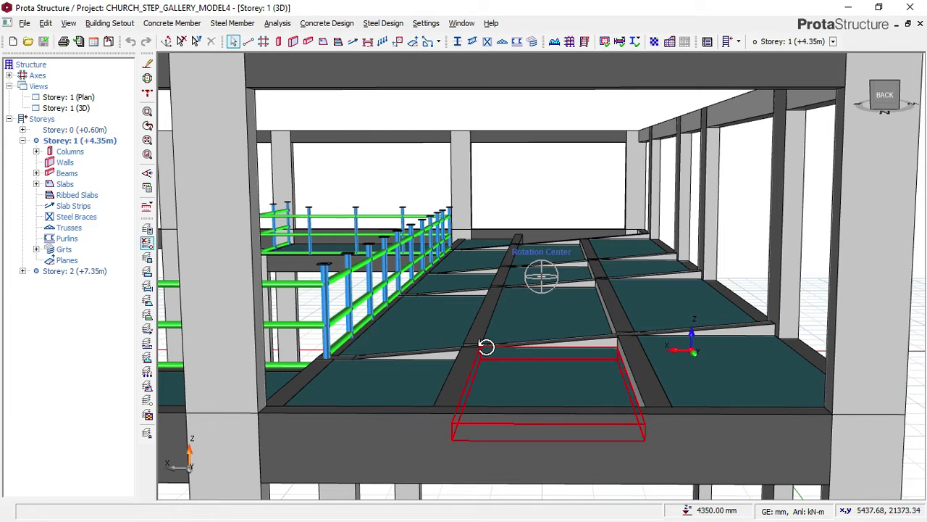
{"action": "middle_click_drag", "start_coordinate": [486, 347], "coordinate": [456, 304]}
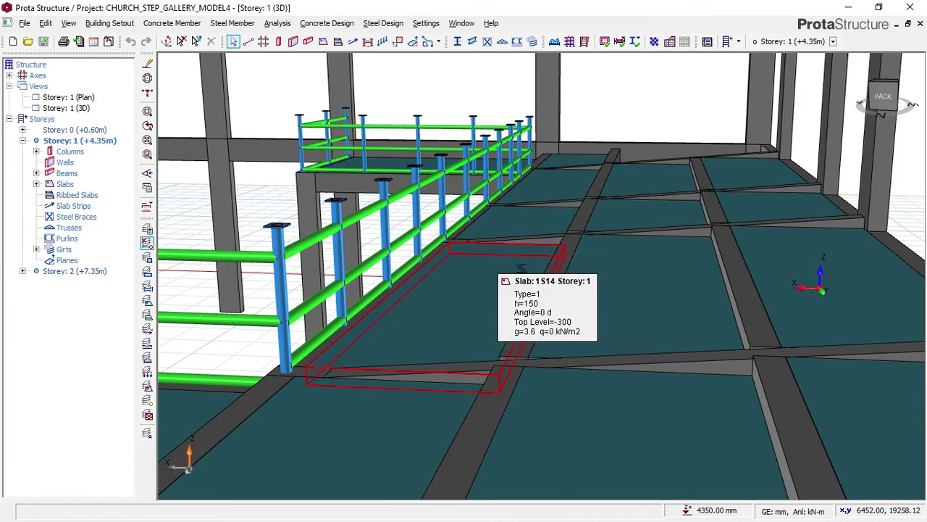
{"action": "middle_click_drag", "start_coordinate": [567, 262], "coordinate": [466, 271]}
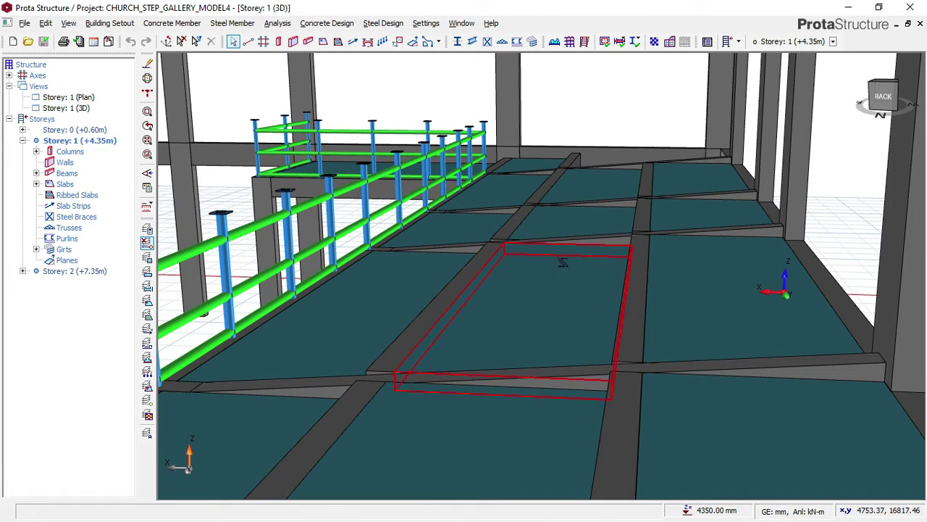
{"action": "mouse_move", "coordinate": [585, 266]}
{"action": "middle_mouse_down"}
{"action": "mouse_move", "coordinate": [599, 266]}
{"action": "mouse_move", "coordinate": [571, 269]}
{"action": "middle_mouse_up"}
{"action": "scroll", "coordinate": [507, 256], "scroll_direction": "down", "scroll_amount": 1}
{"action": "scroll", "coordinate": [644, 311], "scroll_direction": "down", "scroll_amount": 1}
{"action": "middle_click_drag", "start_coordinate": [644, 311], "coordinate": [578, 340]}
{"action": "middle_click_drag", "start_coordinate": [532, 312], "coordinate": [681, 305]}
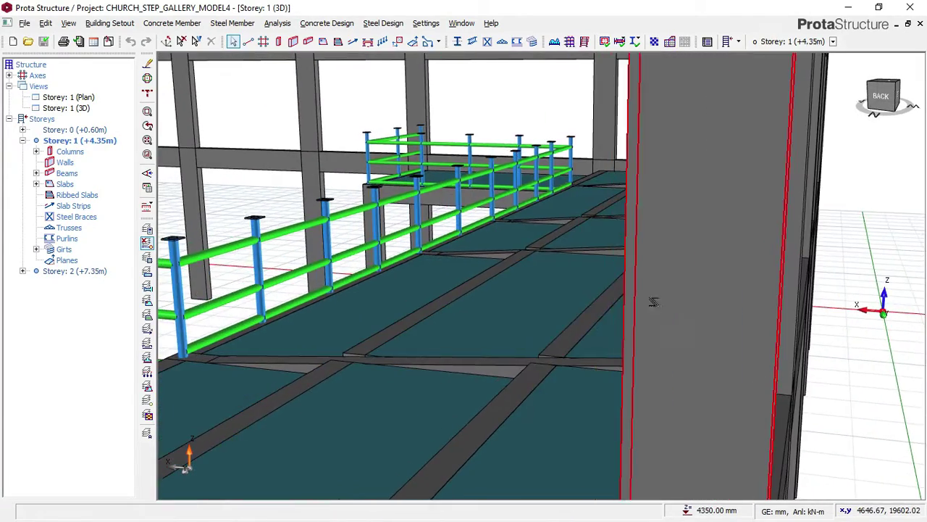
{"action": "scroll", "coordinate": [584, 313], "scroll_direction": "down", "scroll_amount": 1}
{"action": "middle_click_drag", "start_coordinate": [542, 335], "coordinate": [635, 337]}
{"action": "middle_click_drag", "start_coordinate": [555, 346], "coordinate": [581, 328]}
{"action": "scroll", "coordinate": [581, 329], "scroll_direction": "up", "scroll_amount": 3}
{"action": "scroll", "coordinate": [527, 335], "scroll_direction": "up", "scroll_amount": 3}
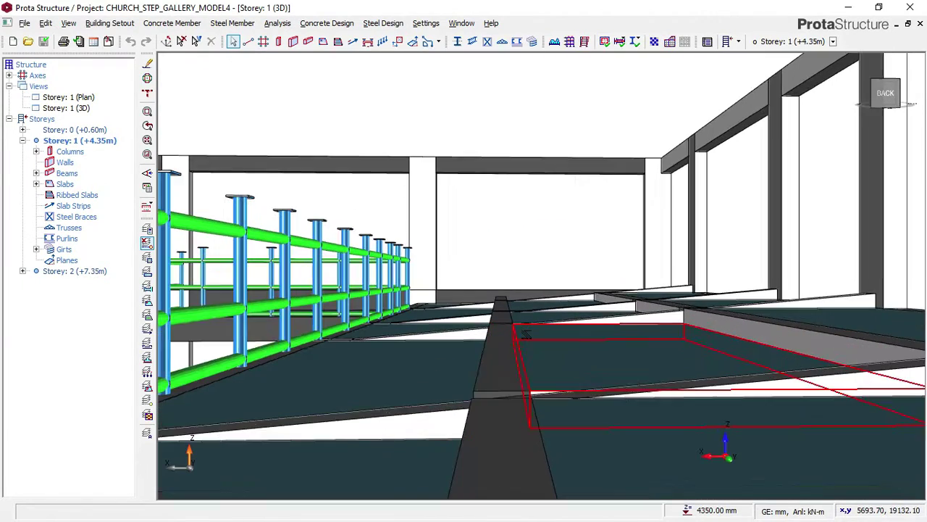
Step: Examine the long run's railing posts and girts up close, together with the lowest slab row beside them
{"action": "middle_click_drag", "start_coordinate": [528, 336], "coordinate": [465, 362]}
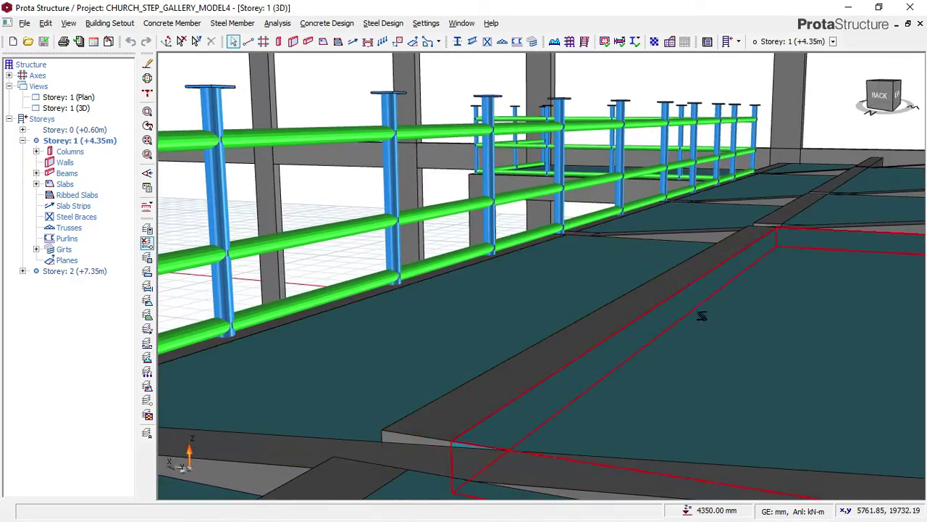
{"action": "middle_click_drag", "start_coordinate": [700, 316], "coordinate": [406, 476]}
{"action": "scroll", "coordinate": [795, 202], "scroll_direction": "up", "scroll_amount": 7}
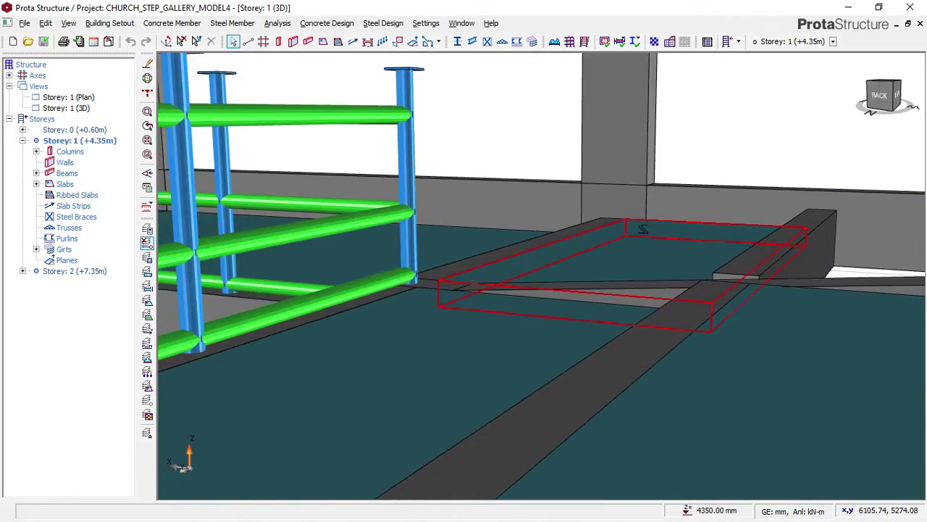
{"action": "middle_click_drag", "start_coordinate": [637, 231], "coordinate": [462, 373]}
{"action": "scroll", "coordinate": [401, 263], "scroll_direction": "down", "scroll_amount": 2}
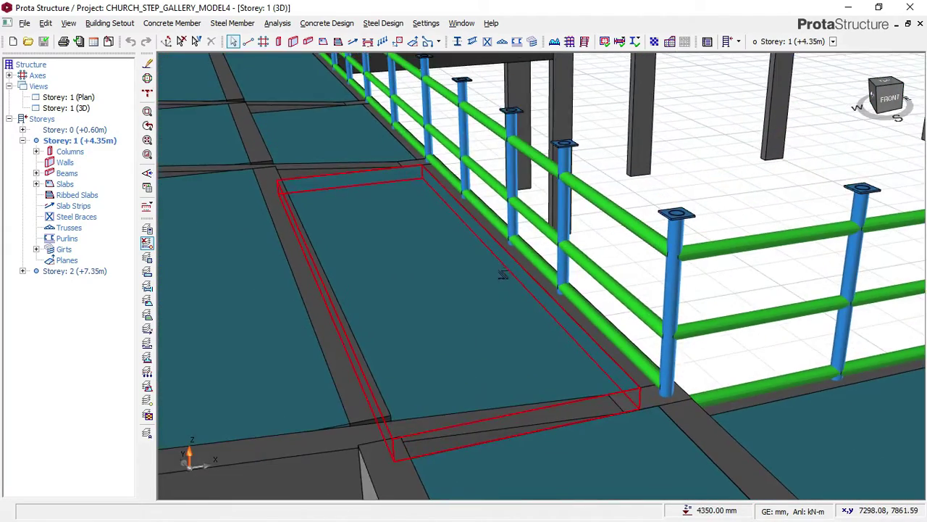
Step: Inspect the far side wing's slab, railing and junction with the stepped slabs from the inner side
{"action": "scroll", "coordinate": [503, 273], "scroll_direction": "down", "scroll_amount": 3}
{"action": "middle_click_drag", "start_coordinate": [445, 267], "coordinate": [649, 236]}
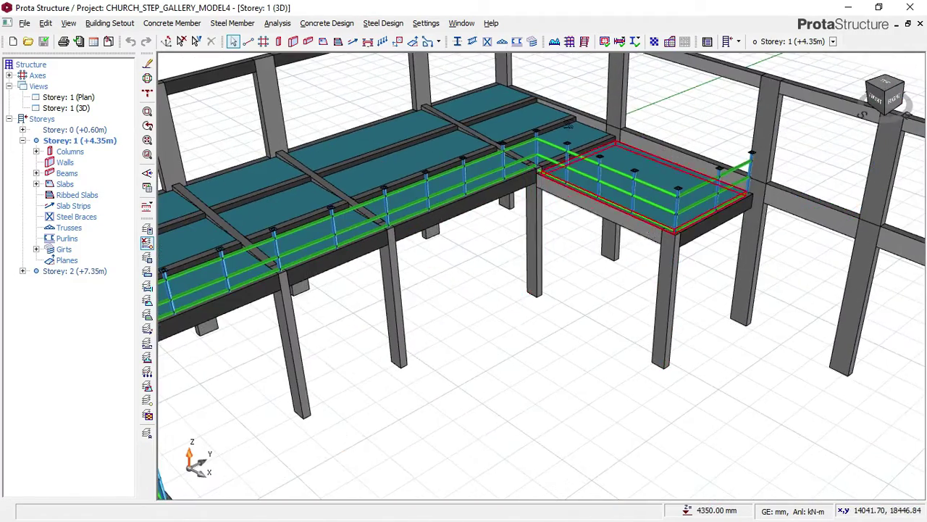
{"action": "scroll", "coordinate": [568, 117], "scroll_direction": "up", "scroll_amount": 2}
{"action": "middle_click_drag", "start_coordinate": [569, 118], "coordinate": [473, 300]}
{"action": "scroll", "coordinate": [476, 251], "scroll_direction": "up", "scroll_amount": 1}
{"action": "middle_click_drag", "start_coordinate": [509, 235], "coordinate": [514, 225]}
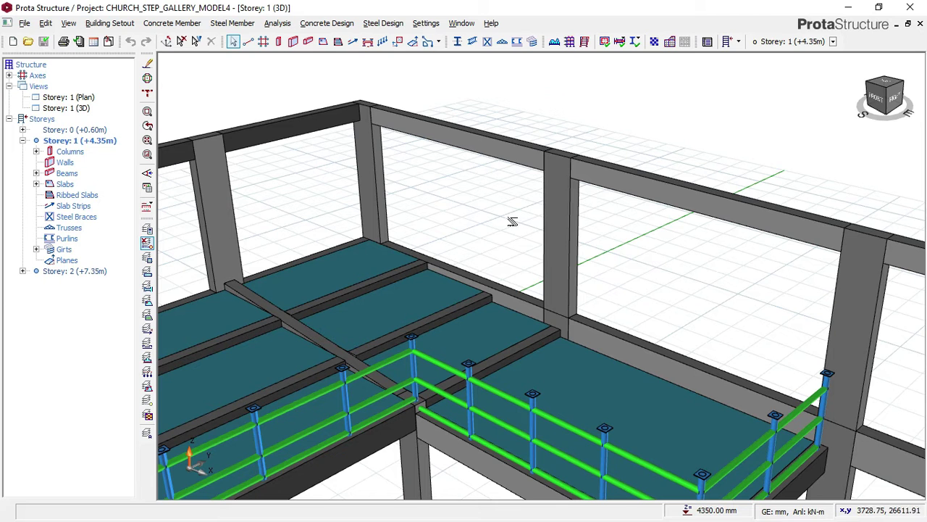
Step: Examine the side wing's slab, perimeter beams and railing where they meet the stepped slabs, from the front corner
{"action": "middle_click_drag", "start_coordinate": [511, 239], "coordinate": [503, 214]}
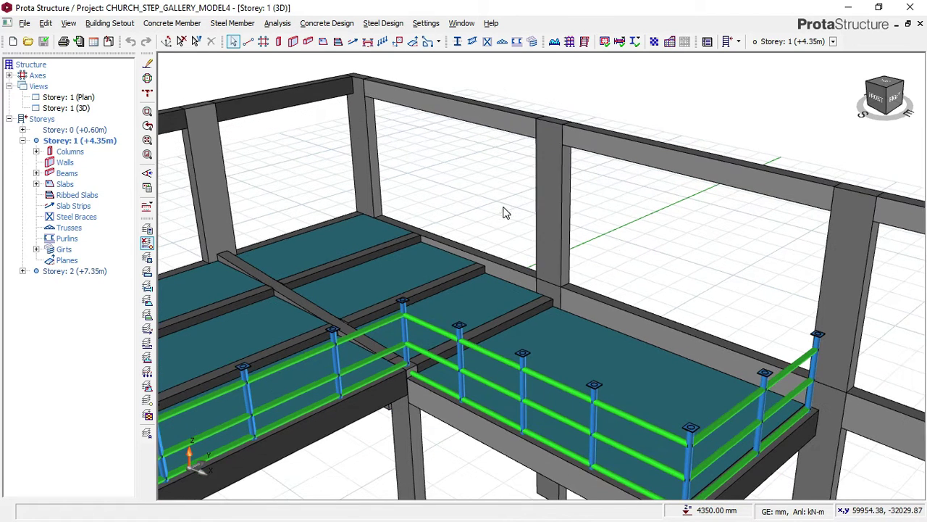
{"action": "scroll", "coordinate": [598, 334], "scroll_direction": "up", "scroll_amount": 1}
{"action": "middle_click_drag", "start_coordinate": [524, 306], "coordinate": [531, 315]}
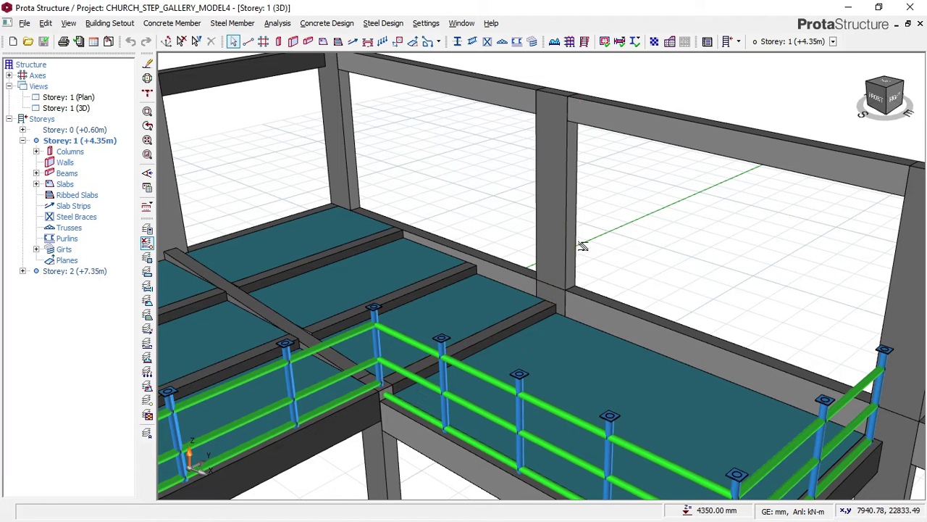
{"action": "middle_click_drag", "start_coordinate": [584, 244], "coordinate": [575, 214]}
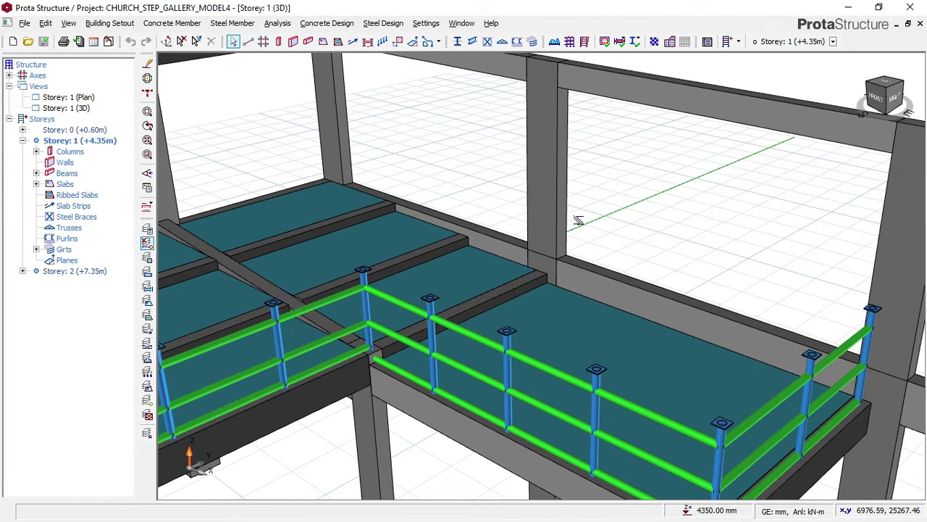
{"action": "scroll", "coordinate": [550, 173], "scroll_direction": "down", "scroll_amount": 2}
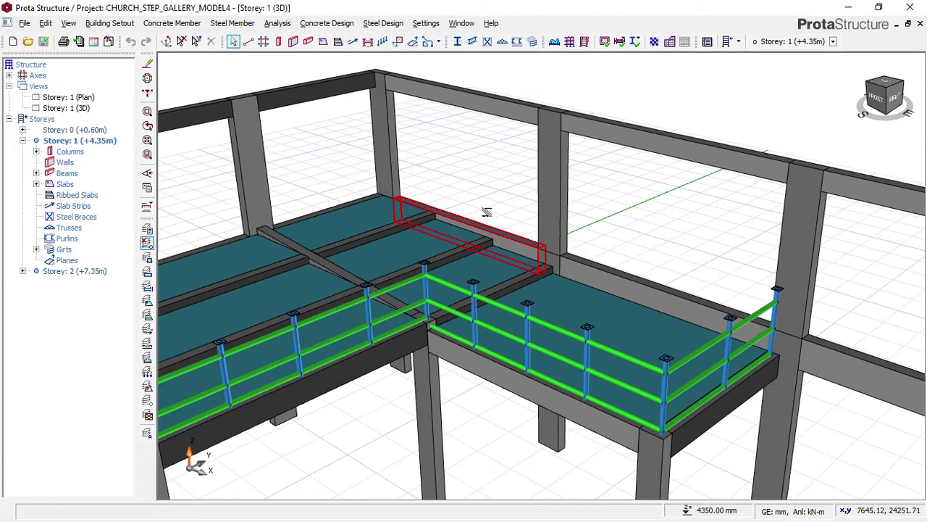
{"action": "scroll", "coordinate": [490, 190], "scroll_direction": "up", "scroll_amount": 2}
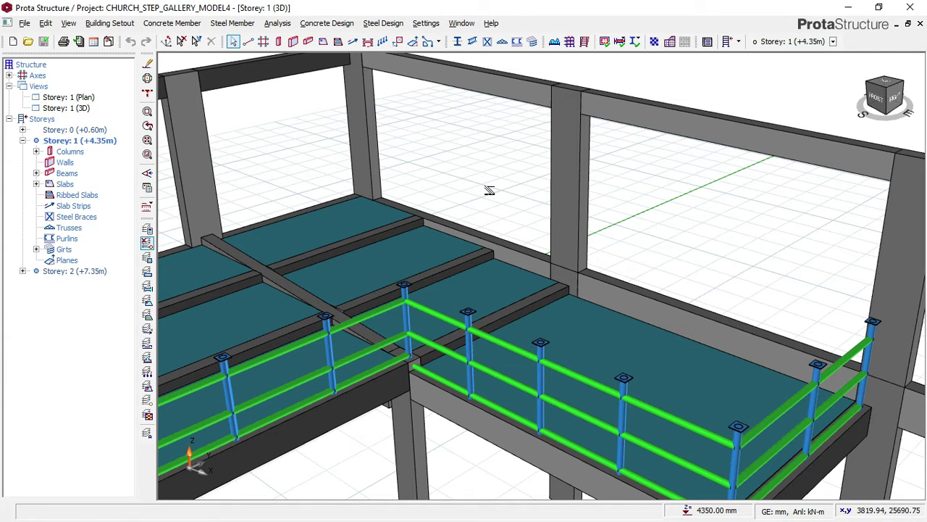
{"action": "scroll", "coordinate": [563, 186], "scroll_direction": "down", "scroll_amount": 1}
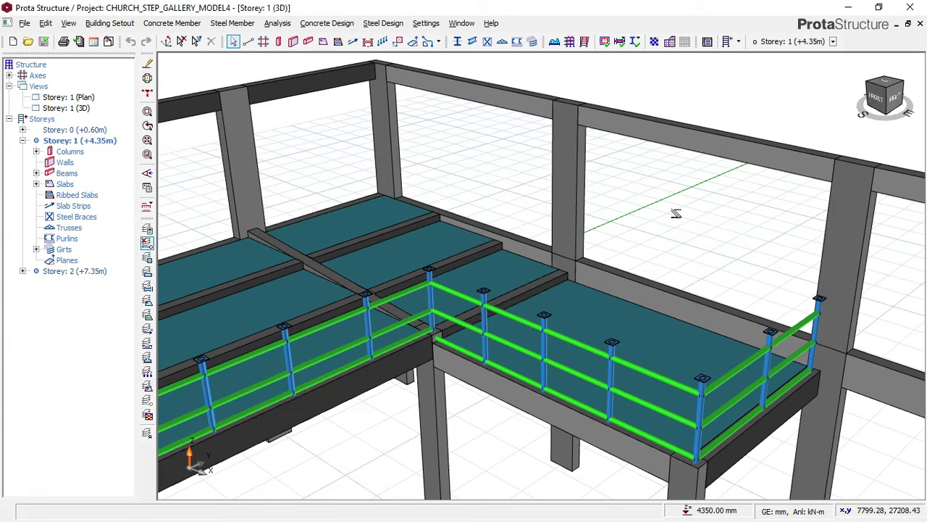
Step: View the side wing and the long railing run from behind, comparing the wing slab's level with the stepped slab rows
{"action": "middle_click_drag", "start_coordinate": [668, 213], "coordinate": [645, 213]}
{"action": "left_click_drag", "start_coordinate": [644, 212], "coordinate": [536, 210]}
{"action": "scroll", "coordinate": [577, 202], "scroll_direction": "up", "scroll_amount": 3}
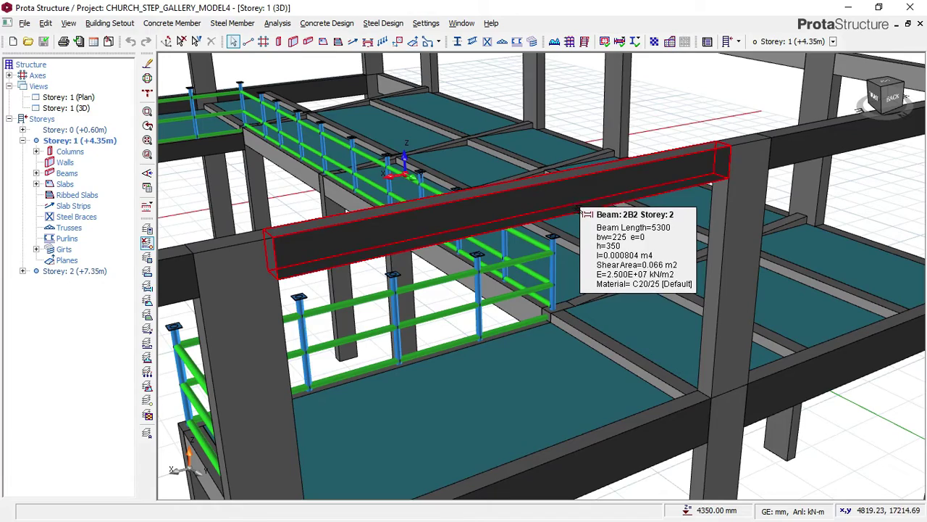
{"action": "scroll", "coordinate": [582, 214], "scroll_direction": "down", "scroll_amount": 2}
{"action": "mouse_move", "coordinate": [596, 237]}
{"action": "middle_mouse_down"}
{"action": "mouse_move", "coordinate": [575, 229]}
{"action": "mouse_move", "coordinate": [541, 169]}
{"action": "mouse_move", "coordinate": [542, 221]}
{"action": "mouse_move", "coordinate": [555, 157]}
{"action": "mouse_move", "coordinate": [559, 216]}
{"action": "middle_mouse_up"}
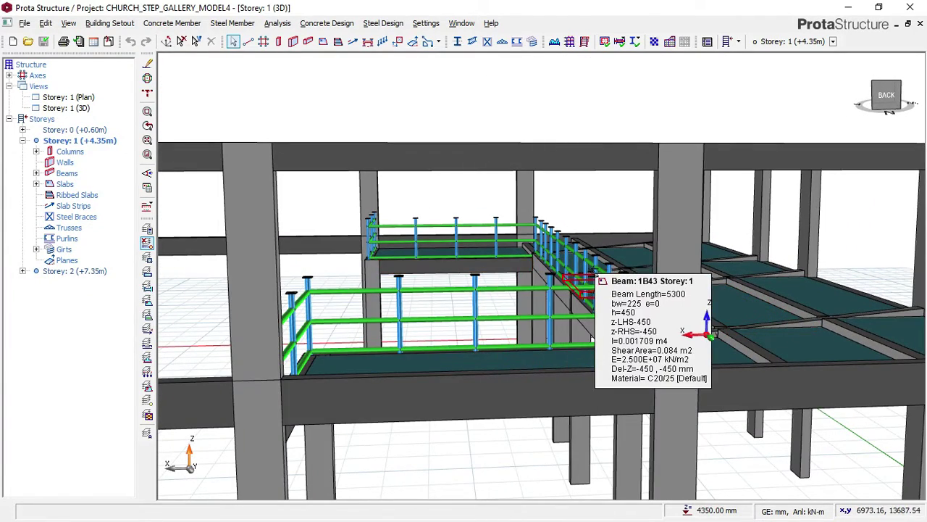
{"action": "scroll", "coordinate": [605, 265], "scroll_direction": "up", "scroll_amount": 2}
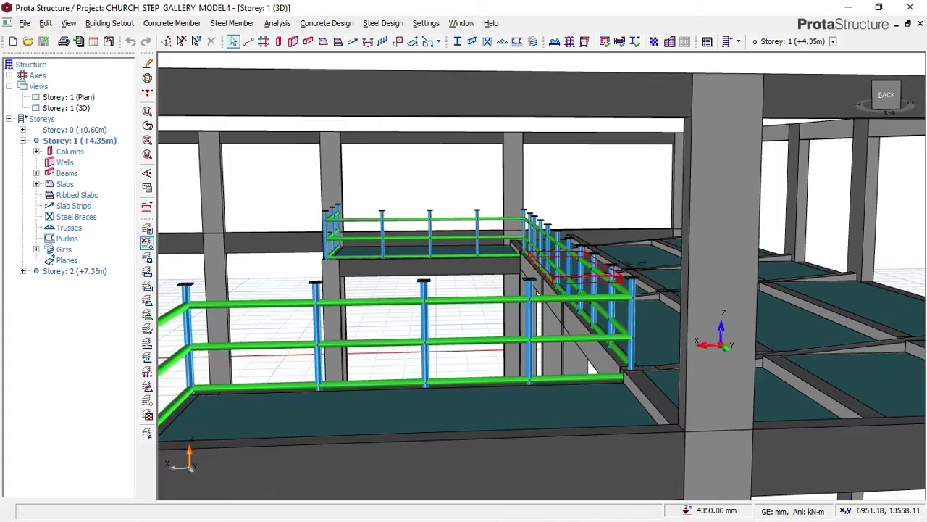
{"action": "scroll", "coordinate": [724, 331], "scroll_direction": "down", "scroll_amount": 2}
{"action": "mouse_move", "coordinate": [724, 331]}
{"action": "middle_mouse_down"}
{"action": "mouse_move", "coordinate": [669, 325]}
{"action": "mouse_move", "coordinate": [694, 353]}
{"action": "middle_mouse_up"}
{"action": "scroll", "coordinate": [721, 339], "scroll_direction": "down", "scroll_amount": 2}
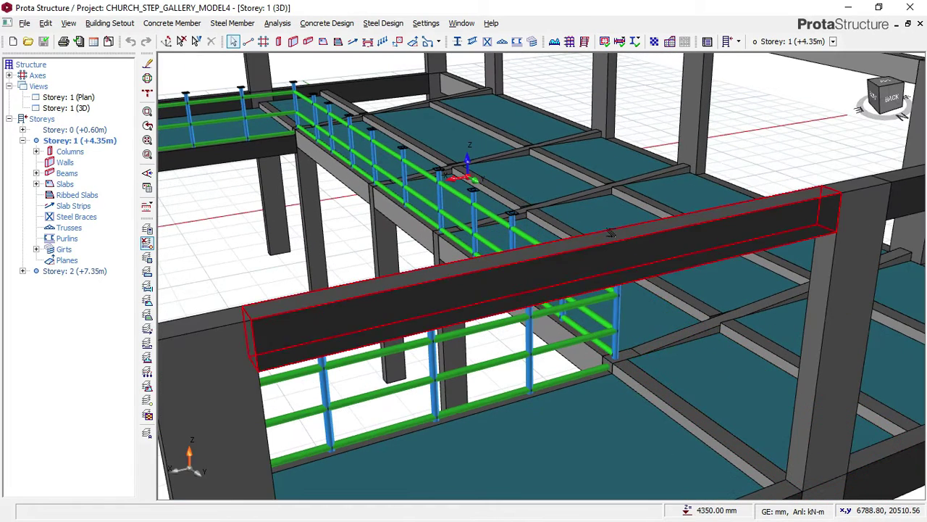
{"action": "scroll", "coordinate": [621, 189], "scroll_direction": "up", "scroll_amount": 2}
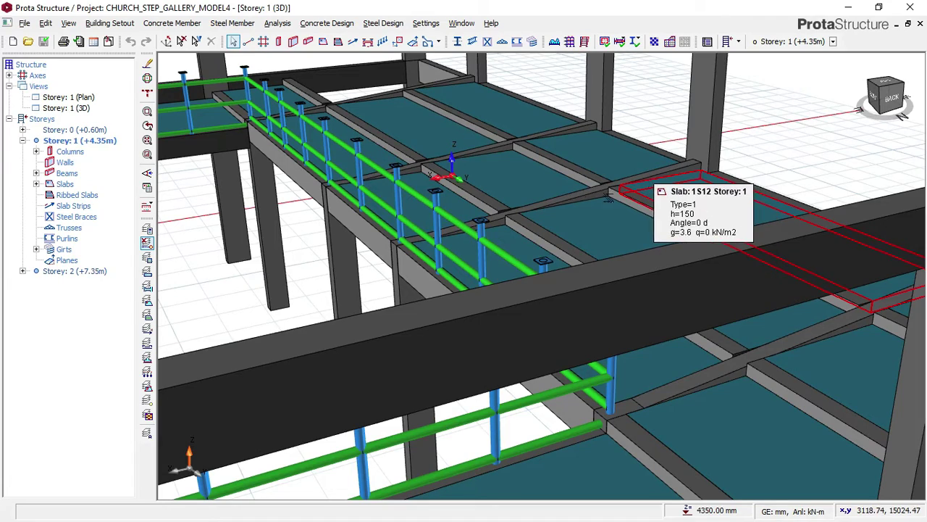
Step: Study the slab steps and sloping raking beams at low eye level from the back and the outer corner
{"action": "middle_click_drag", "start_coordinate": [547, 219], "coordinate": [584, 266]}
{"action": "scroll", "coordinate": [558, 279], "scroll_direction": "up", "scroll_amount": 2}
{"action": "middle_click_drag", "start_coordinate": [622, 292], "coordinate": [602, 281]}
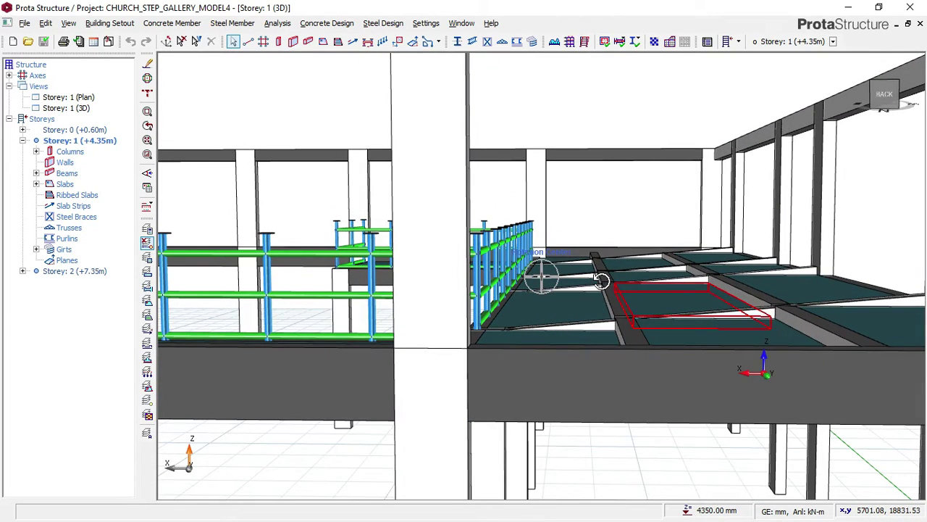
{"action": "mouse_move", "coordinate": [627, 280]}
{"action": "middle_mouse_down"}
{"action": "mouse_move", "coordinate": [551, 278]}
{"action": "mouse_move", "coordinate": [621, 282]}
{"action": "middle_mouse_up"}
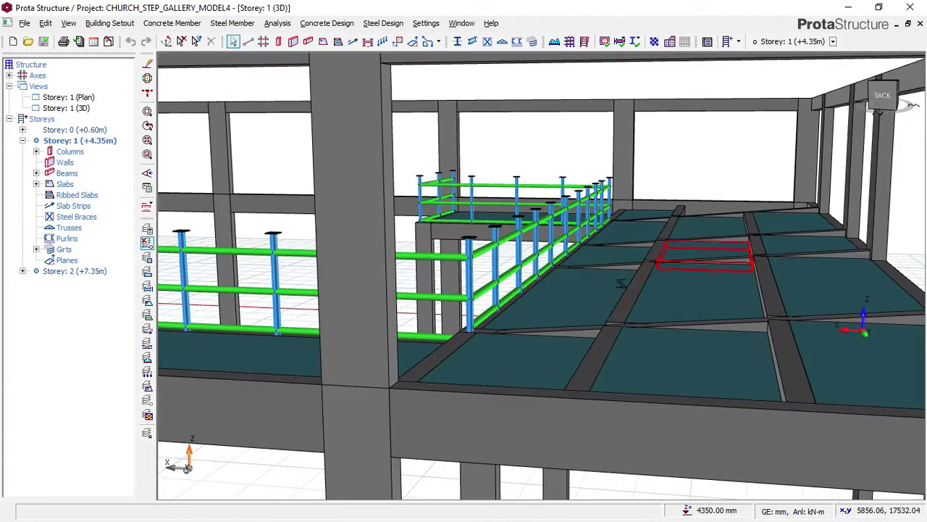
{"action": "middle_click_drag", "start_coordinate": [697, 281], "coordinate": [601, 294]}
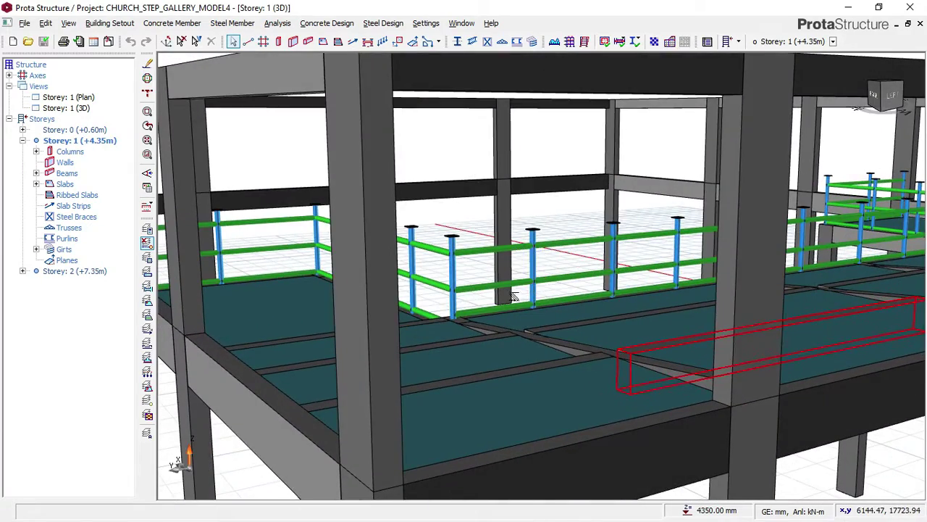
{"action": "scroll", "coordinate": [447, 340], "scroll_direction": "up", "scroll_amount": 2}
{"action": "mouse_move", "coordinate": [474, 331]}
{"action": "middle_mouse_down"}
{"action": "mouse_move", "coordinate": [531, 330]}
{"action": "mouse_move", "coordinate": [500, 337]}
{"action": "mouse_move", "coordinate": [507, 347]}
{"action": "mouse_move", "coordinate": [518, 342]}
{"action": "middle_mouse_up"}
{"action": "scroll", "coordinate": [597, 325], "scroll_direction": "down", "scroll_amount": 3}
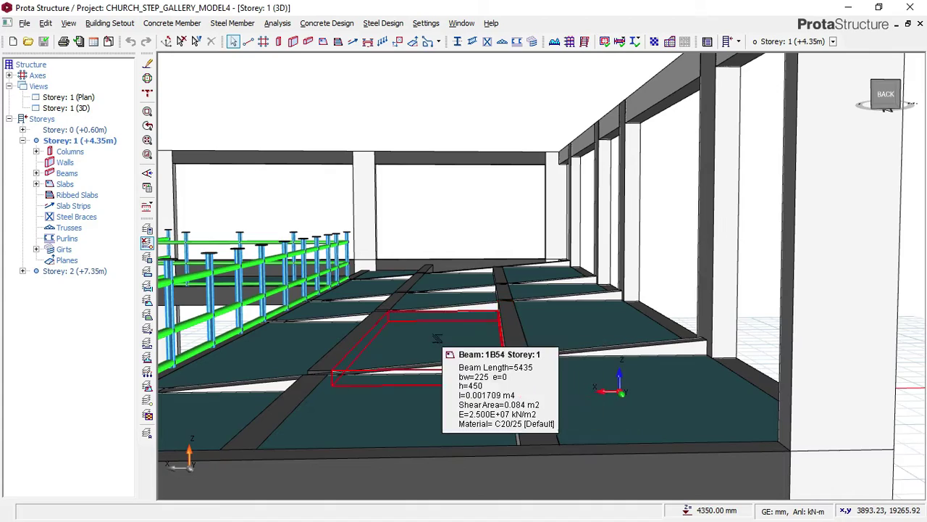
Step: Inspect the junction at the railing's corner post up close, checking the lowest slabs on both sides of the raking beam
{"action": "scroll", "coordinate": [478, 291], "scroll_direction": "up", "scroll_amount": 5}
{"action": "mouse_move", "coordinate": [478, 291]}
{"action": "middle_mouse_down"}
{"action": "mouse_move", "coordinate": [478, 300]}
{"action": "mouse_move", "coordinate": [511, 304]}
{"action": "mouse_move", "coordinate": [617, 308]}
{"action": "middle_mouse_up"}
{"action": "middle_click_drag", "start_coordinate": [542, 300], "coordinate": [585, 304]}
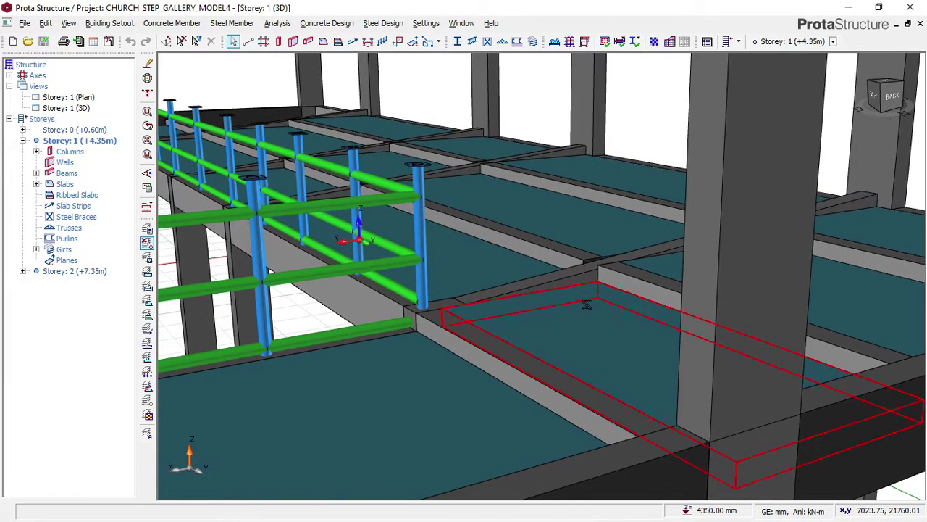
{"action": "mouse_move", "coordinate": [601, 285]}
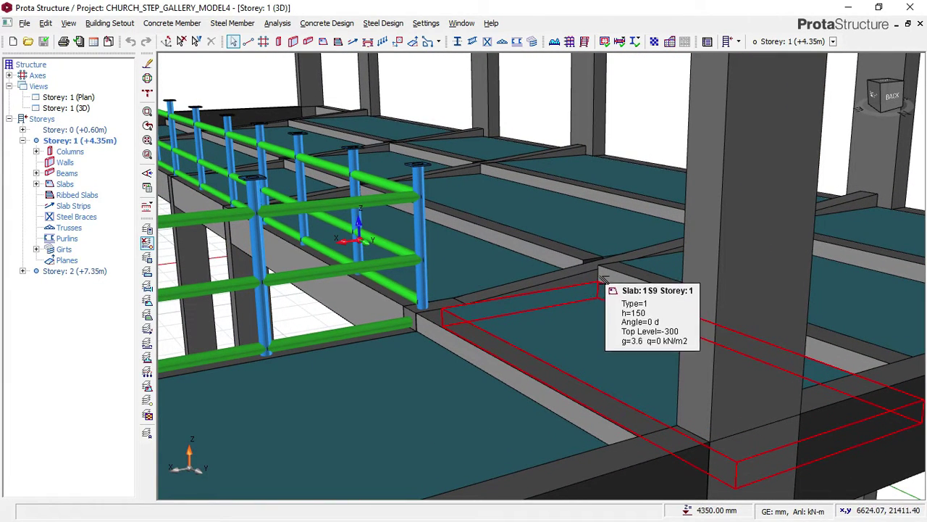
{"action": "middle_click_drag", "start_coordinate": [603, 279], "coordinate": [547, 243]}
{"action": "mouse_move", "coordinate": [549, 240]}
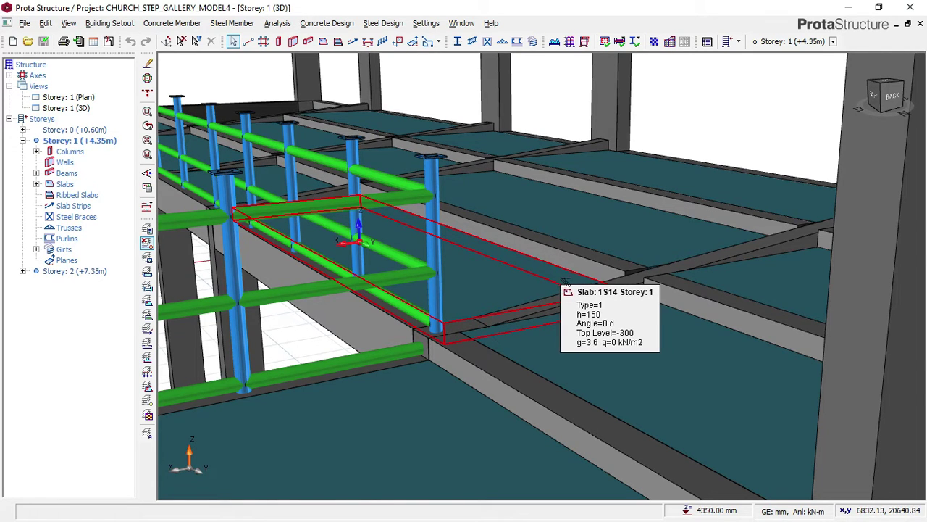
{"action": "scroll", "coordinate": [572, 281], "scroll_direction": "down", "scroll_amount": 1}
{"action": "scroll", "coordinate": [584, 278], "scroll_direction": "down", "scroll_amount": 1}
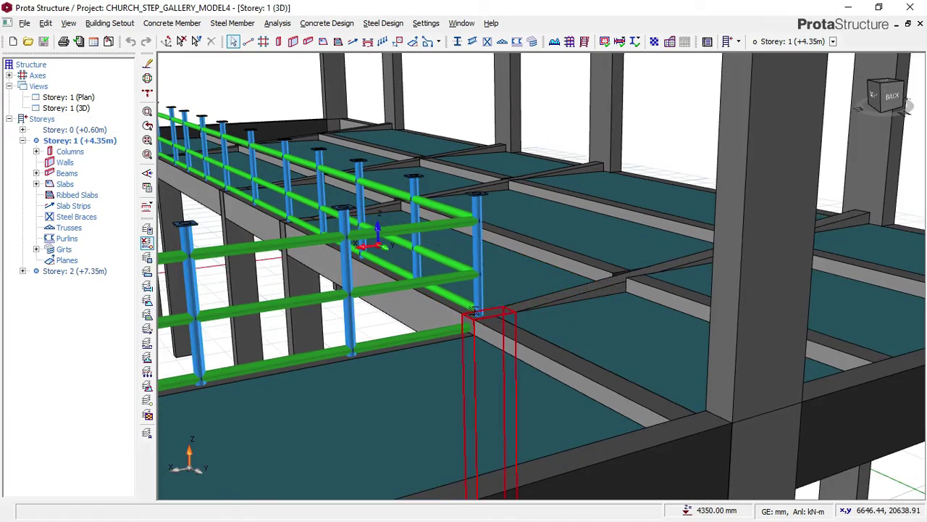
{"action": "middle_click_drag", "start_coordinate": [490, 310], "coordinate": [703, 319]}
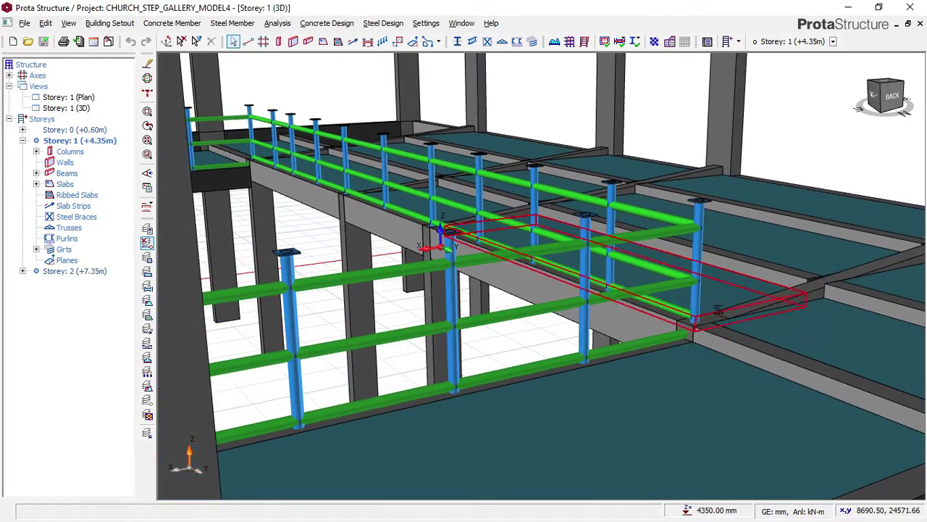
Step: Review the side wing's railing and the successive slab levels beside the raking beam from the front and right side
{"action": "scroll", "coordinate": [704, 318], "scroll_direction": "down", "scroll_amount": 2}
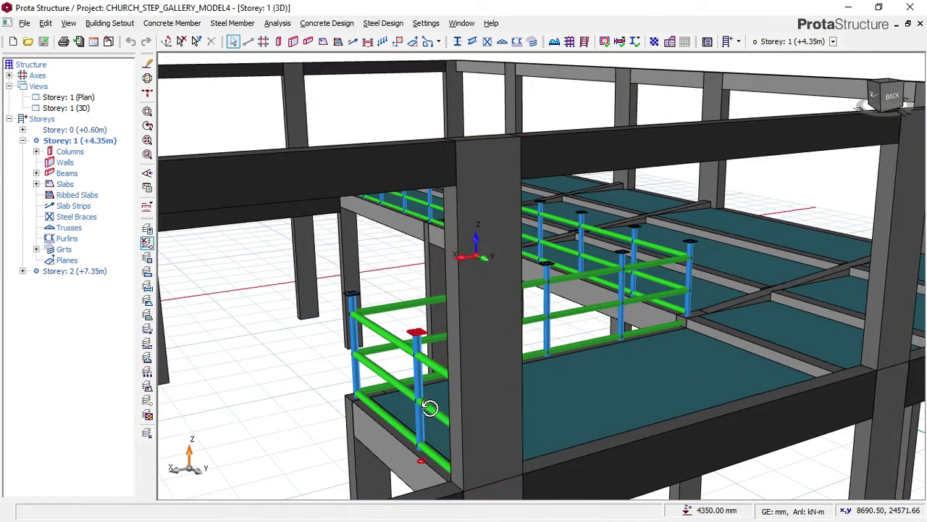
{"action": "middle_click_drag", "start_coordinate": [428, 406], "coordinate": [559, 412]}
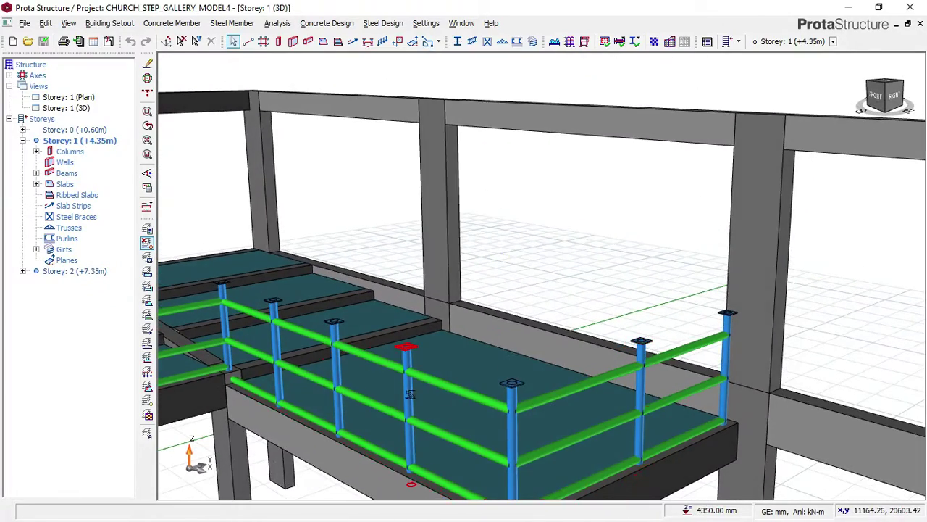
{"action": "middle_click_drag", "start_coordinate": [413, 391], "coordinate": [554, 339]}
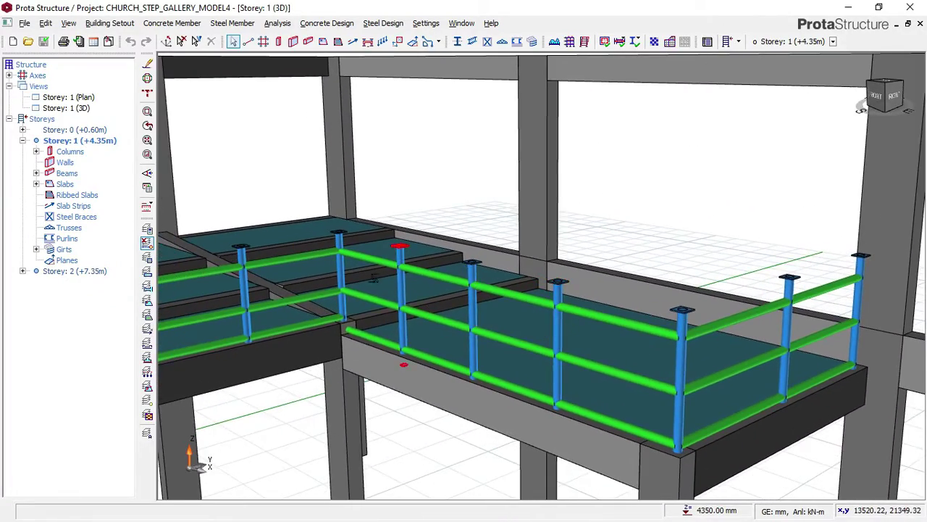
{"action": "scroll", "coordinate": [360, 270], "scroll_direction": "up", "scroll_amount": 3}
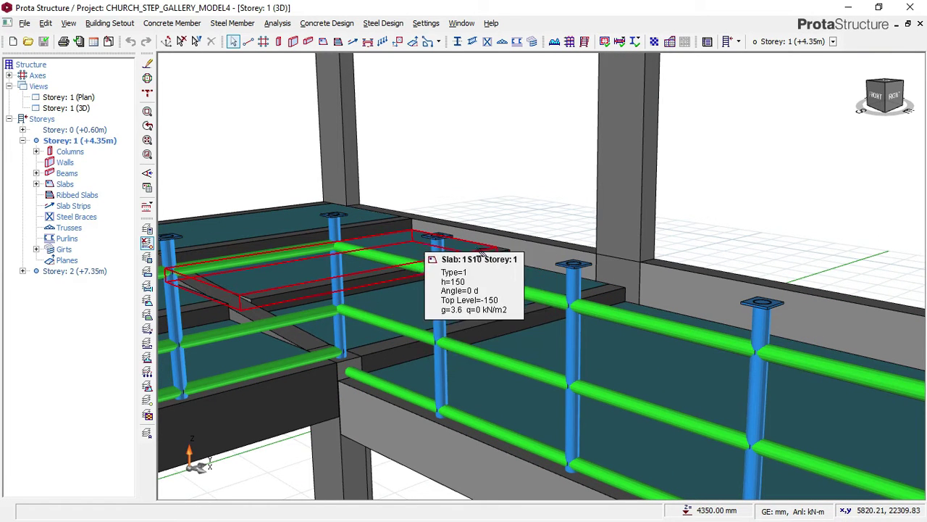
{"action": "middle_click_drag", "start_coordinate": [601, 297], "coordinate": [554, 306]}
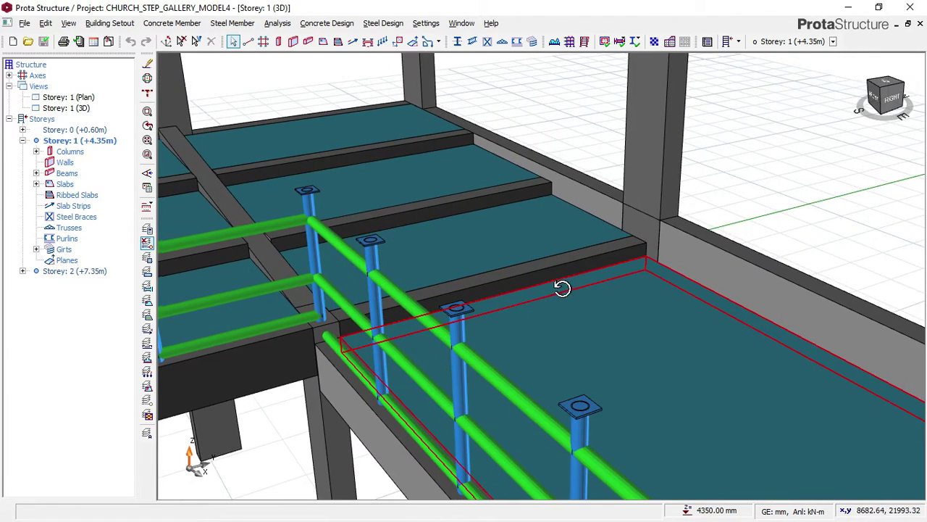
{"action": "middle_click_drag", "start_coordinate": [556, 287], "coordinate": [505, 281]}
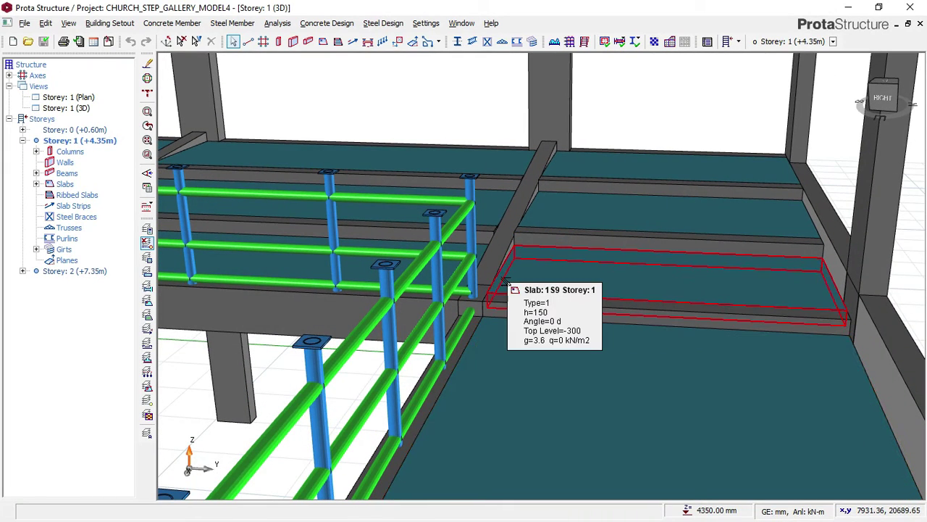
{"action": "scroll", "coordinate": [527, 257], "scroll_direction": "down", "scroll_amount": 2}
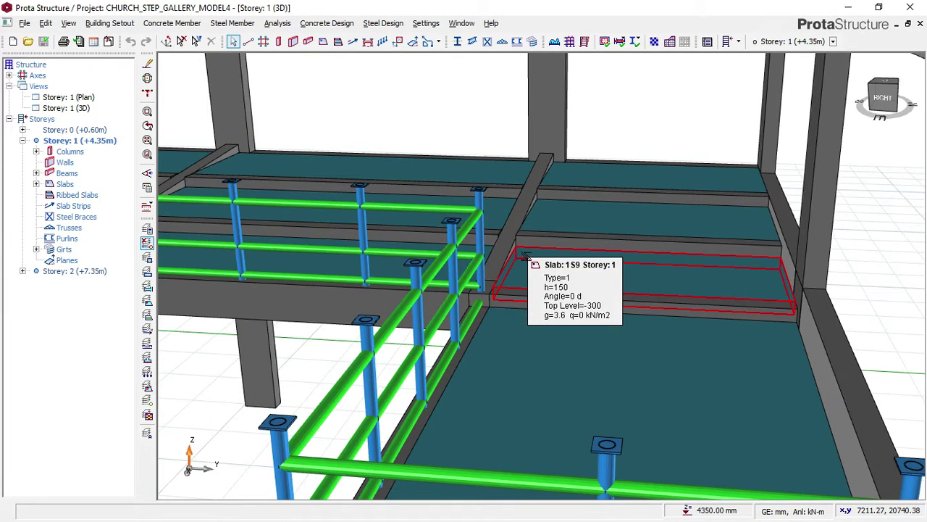
{"action": "middle_click_drag", "start_coordinate": [543, 274], "coordinate": [580, 279]}
{"action": "middle_click_drag", "start_coordinate": [428, 275], "coordinate": [650, 261]}
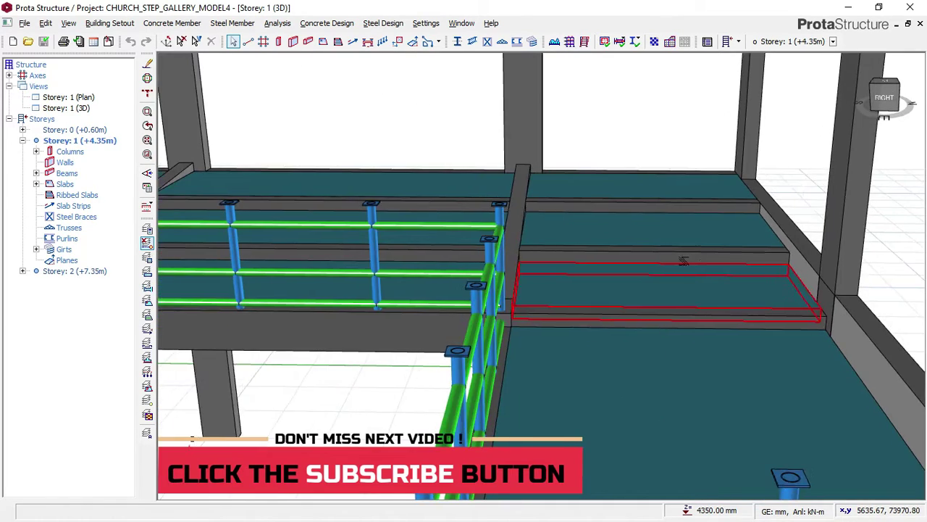
{"action": "scroll", "coordinate": [601, 264], "scroll_direction": "down", "scroll_amount": 5}
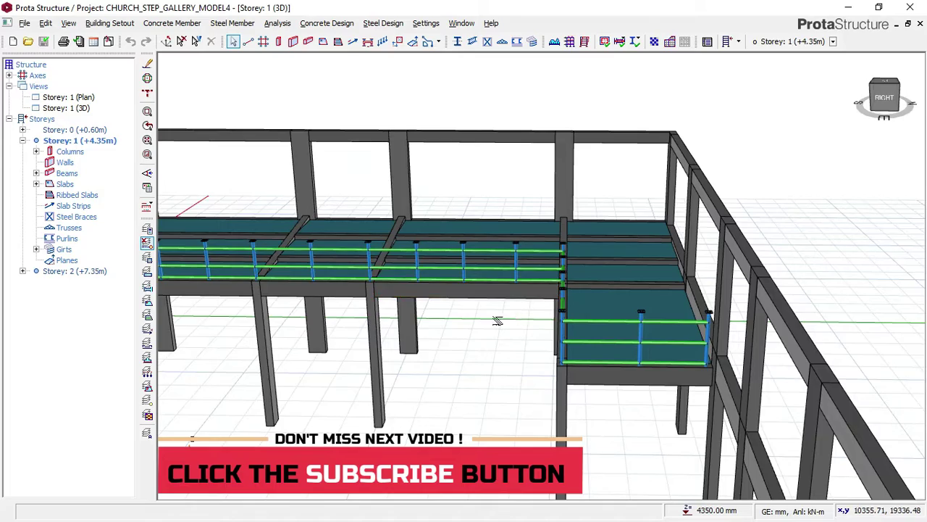